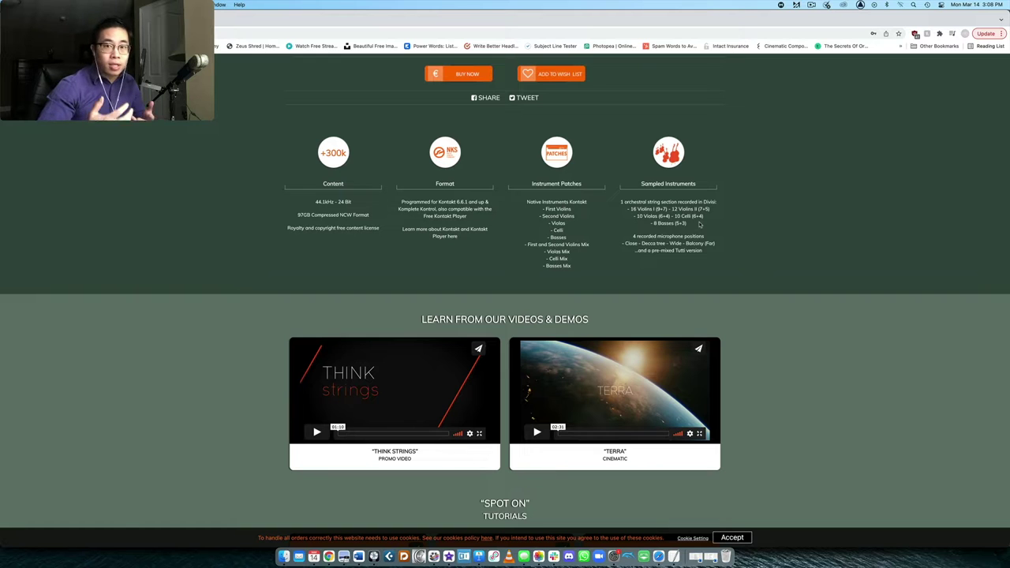
# Review the Orchestral Strings product page, including its videos, tutorials, demo tracks, description and related products
pyautogui.scroll(-10, 700, 225)
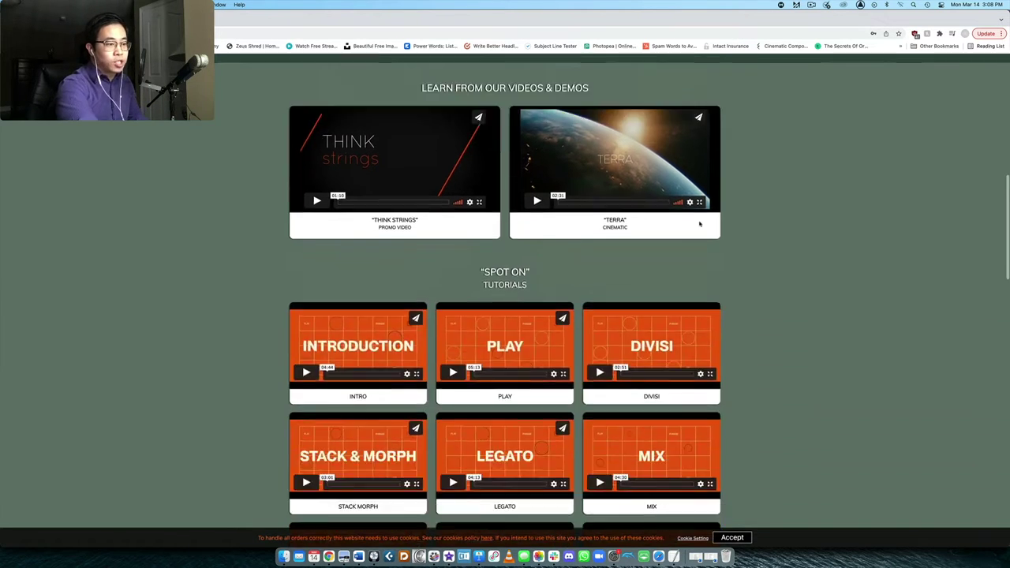
pyautogui.scroll(2, 700, 225)
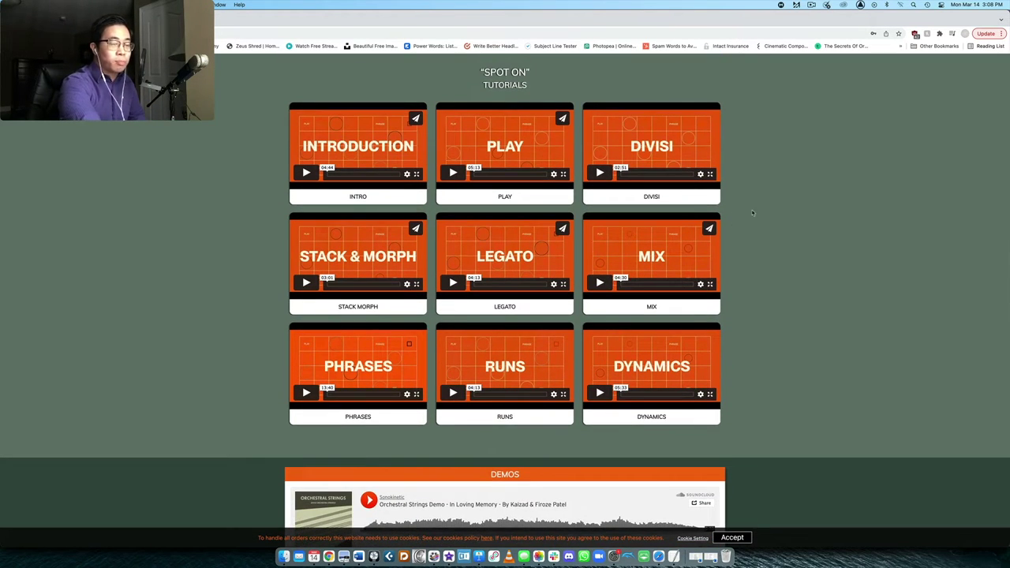
pyautogui.scroll(-1, 752, 212)
pyautogui.scroll(1, 752, 212)
pyautogui.scroll(-5, 753, 212)
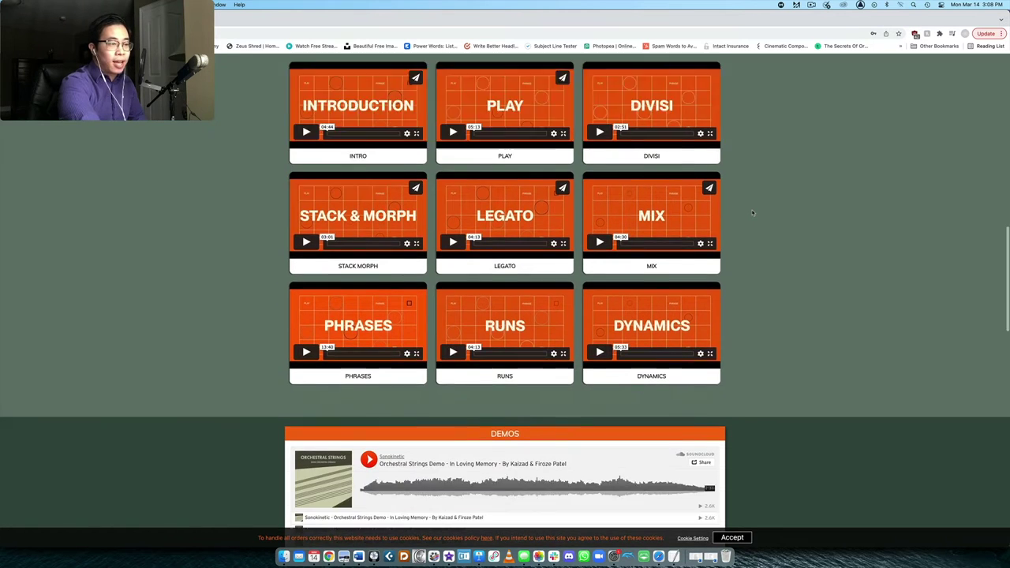
pyautogui.scroll(-4, 753, 212)
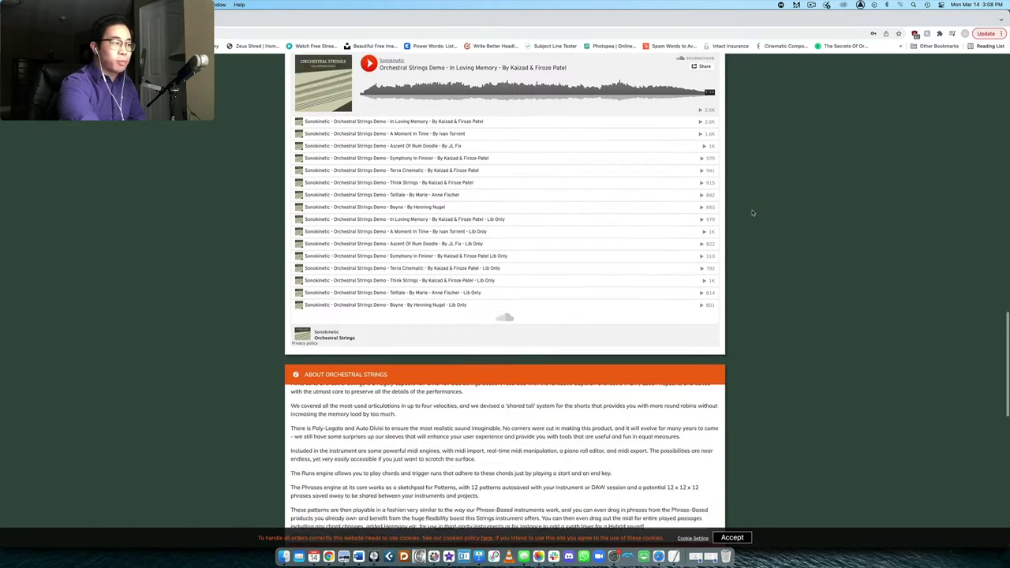
pyautogui.scroll(1, 753, 212)
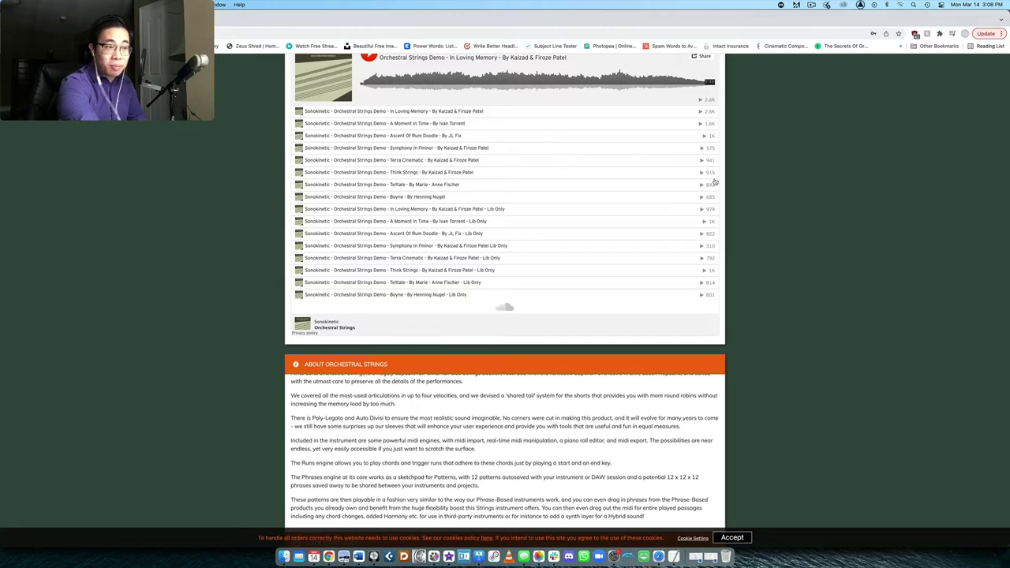
pyautogui.scroll(-3, 752, 185)
pyautogui.scroll(-3, 789, 197)
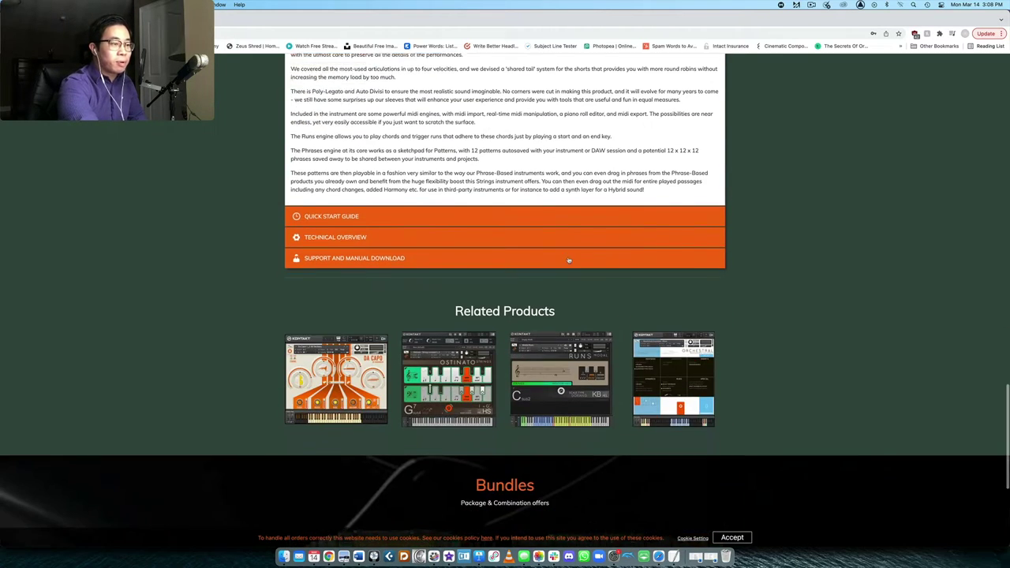
pyautogui.scroll(-4, 774, 201)
pyautogui.scroll(10, 773, 200)
pyautogui.scroll(15, 772, 198)
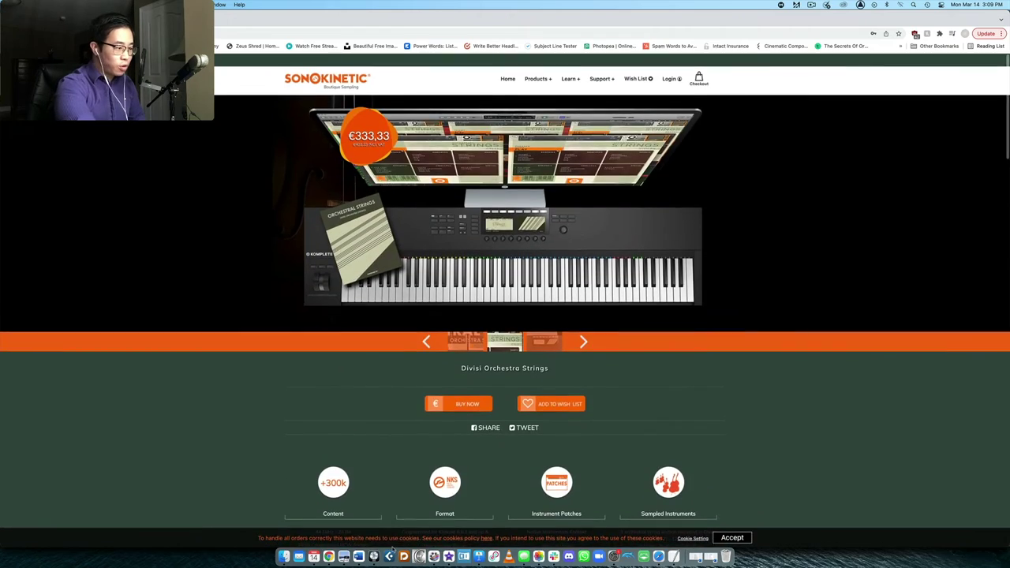
# Switch to the Kontakt window in Logic Pro and list the instruments of the Sonokinetic Orchestral Strings library
pyautogui.click(373, 557)
pyautogui.moveTo(699, 39); pyautogui.dragTo(510, 32)
pyautogui.scroll(-20, 423, 199)
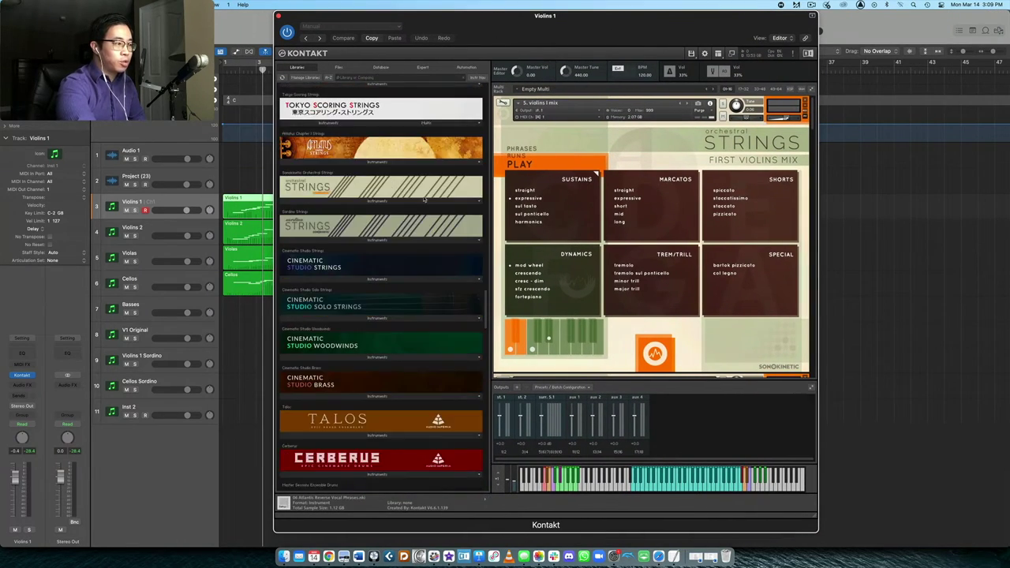
pyautogui.scroll(-5, 423, 199)
pyautogui.scroll(10, 301, 222)
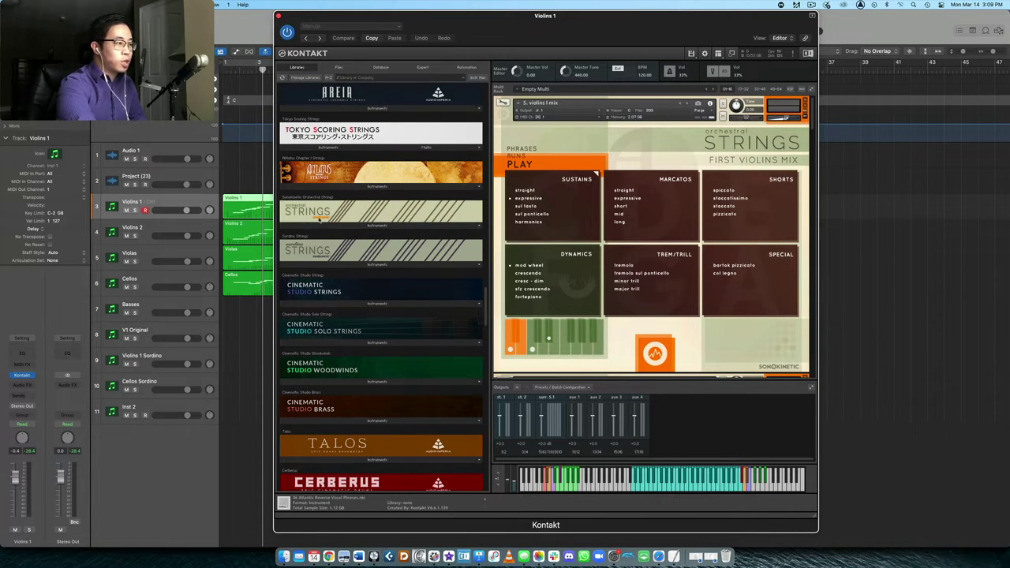
pyautogui.scroll(1, 338, 248)
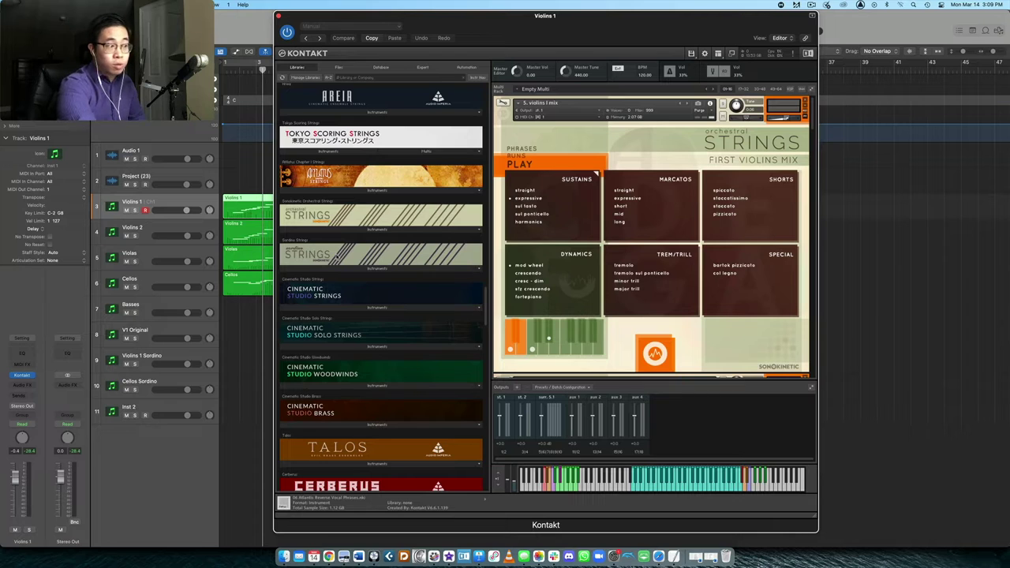
pyautogui.click(432, 230)
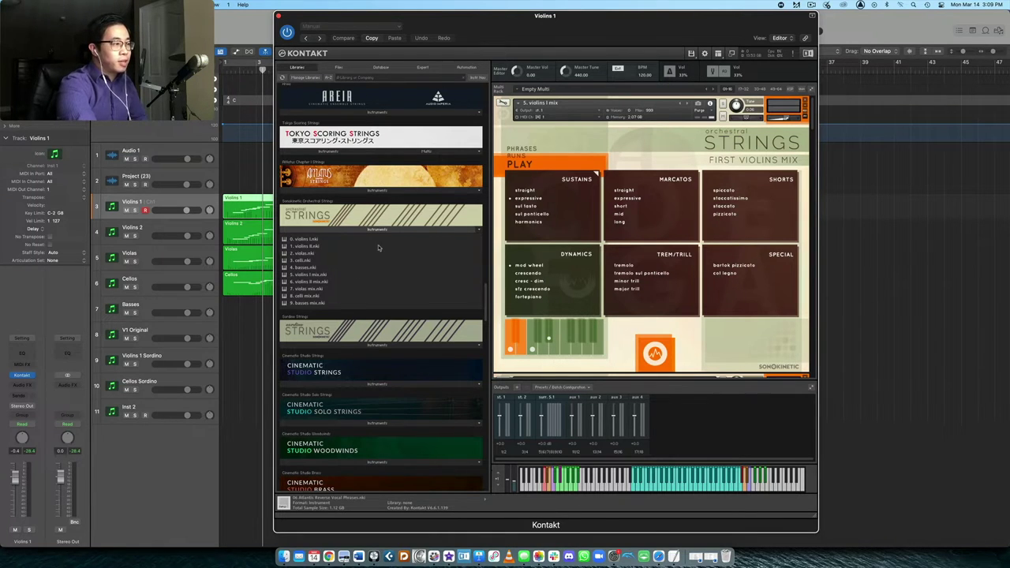
pyautogui.scroll(-3, 379, 251)
pyautogui.scroll(1, 324, 217)
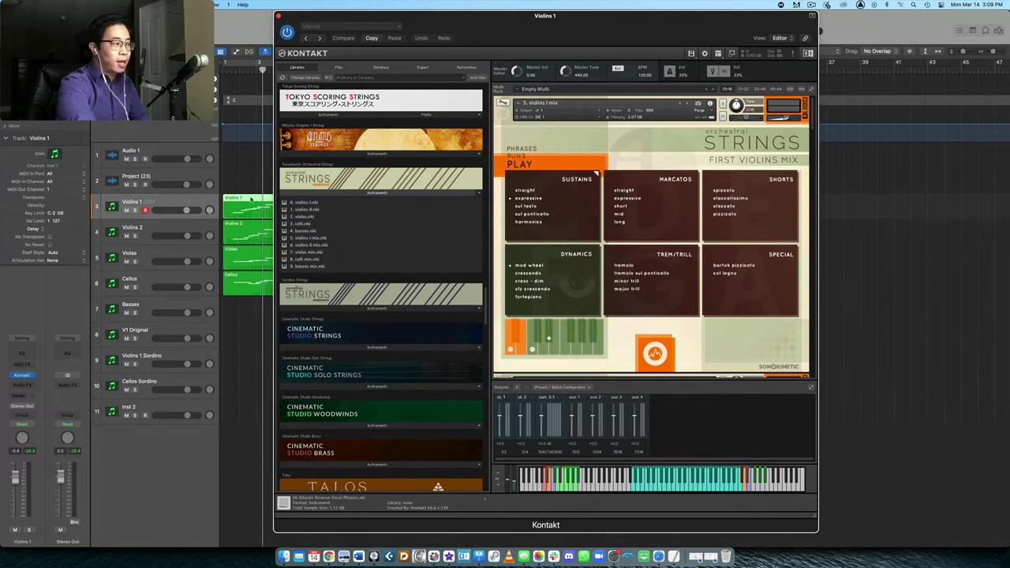
# Collapse the Orchestral Strings instruments, examine the Sordino Strings instrument list, and collapse it too
pyautogui.click(330, 198)
pyautogui.click(333, 234)
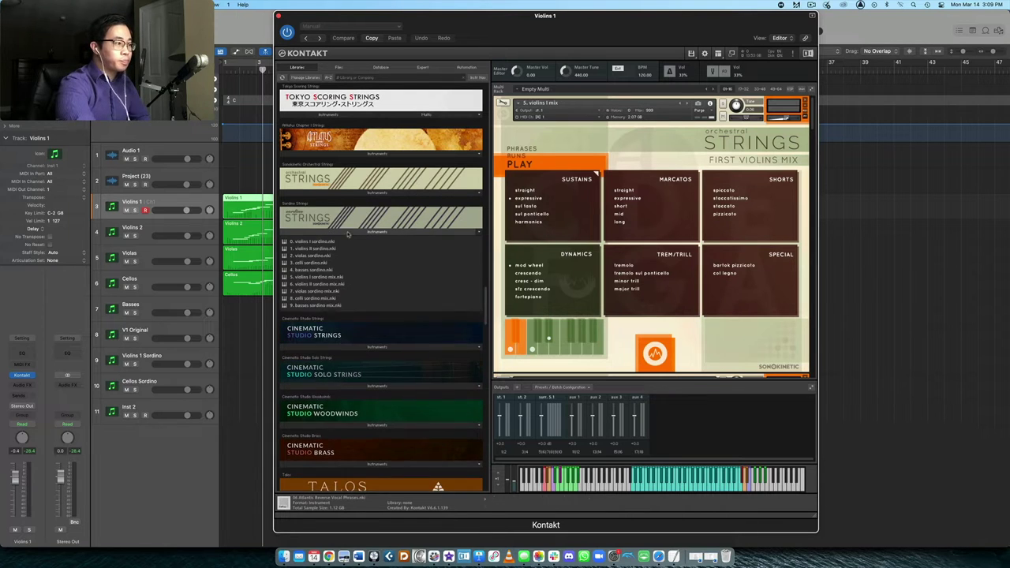
pyautogui.scroll(-1, 348, 233)
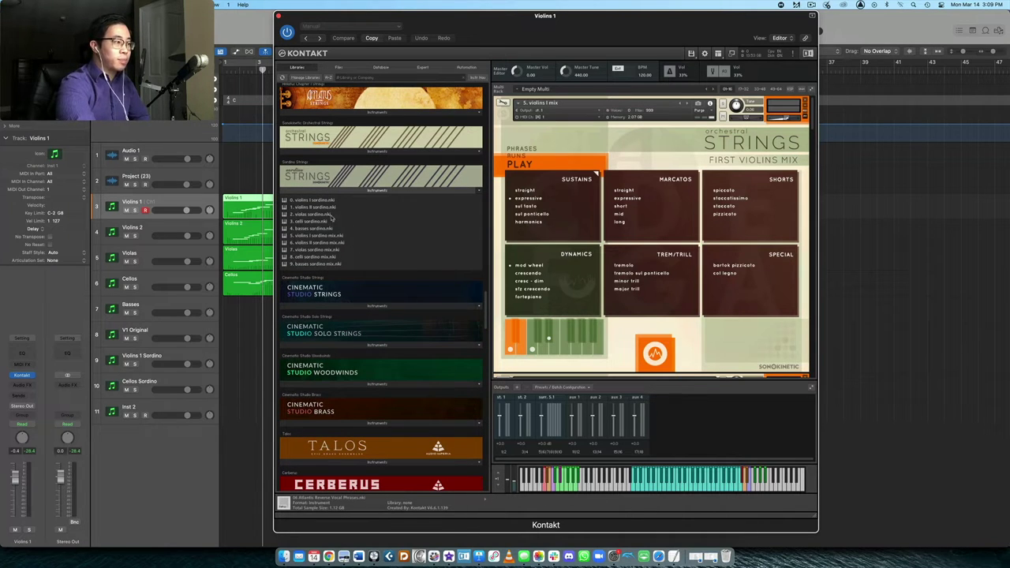
pyautogui.click(365, 192)
pyautogui.scroll(2, 387, 216)
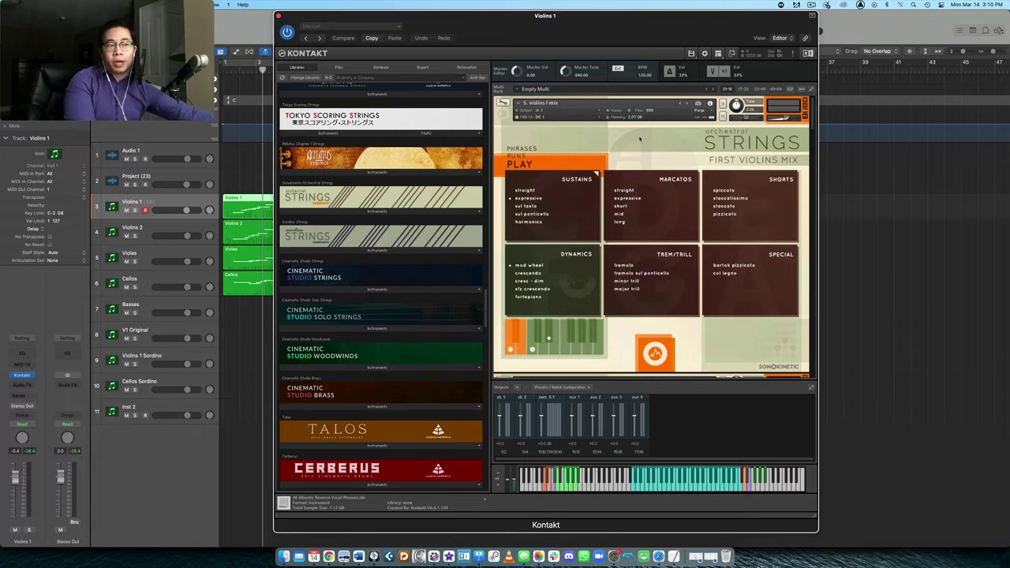
pyautogui.scroll(2, 404, 223)
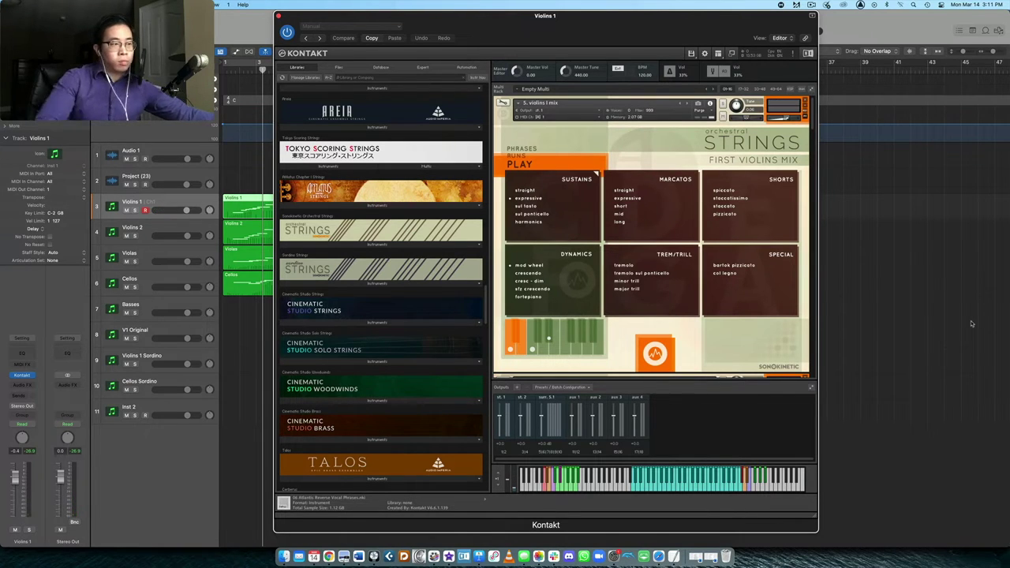
# Audition the first violins' straight, sul tasto, sul ponticello and harmonics sustains one after another
pyautogui.click(526, 192)
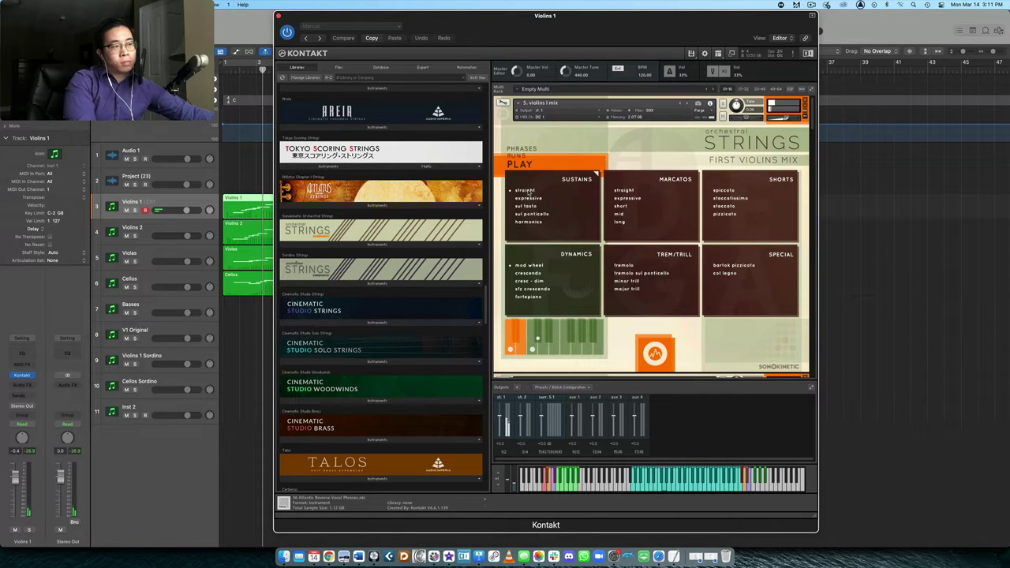
pyautogui.click(533, 207)
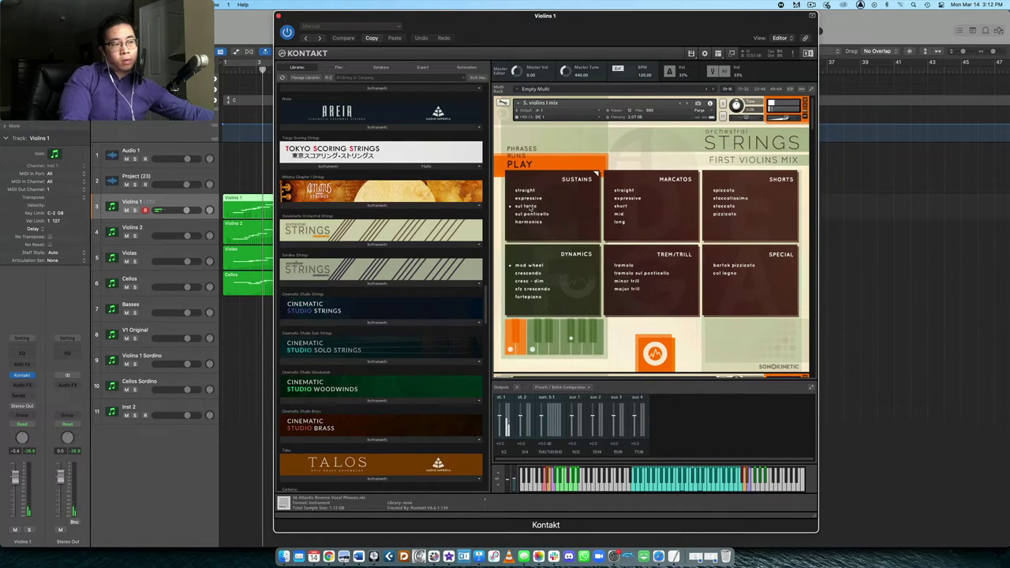
pyautogui.click(531, 214)
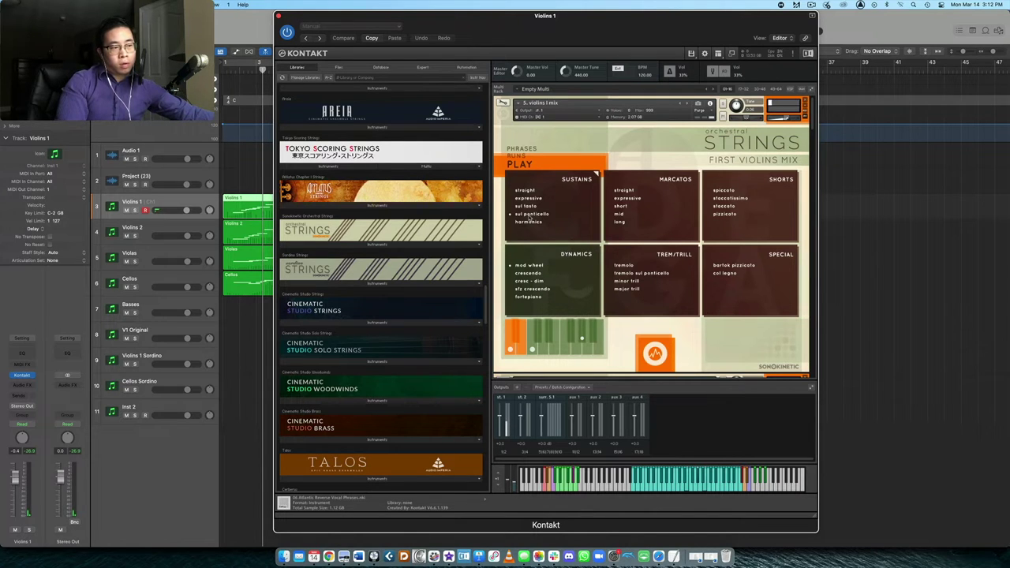
pyautogui.click(530, 224)
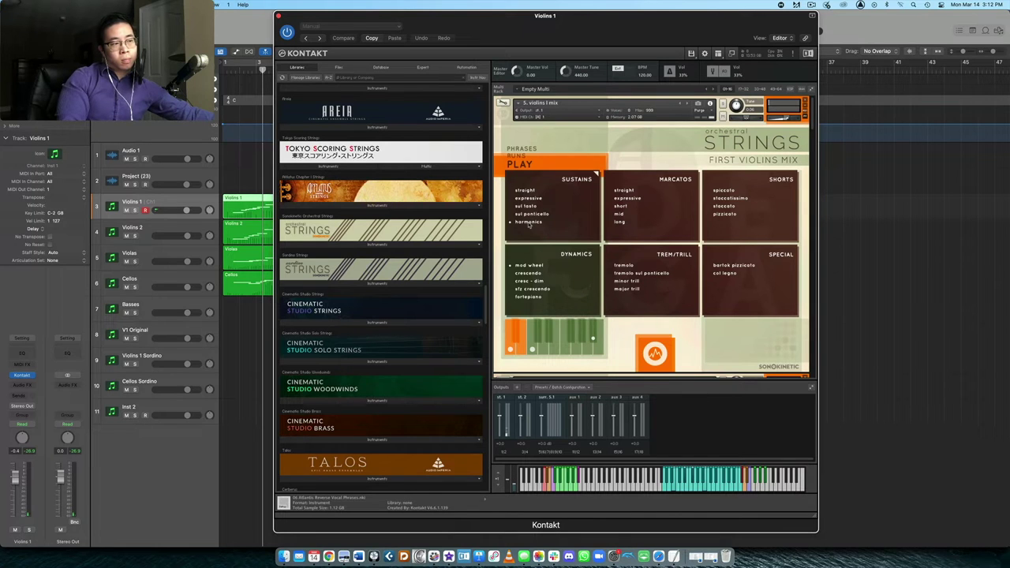
# Audition each marcato articulation of the first violins in order: straight, expressive, short, mid and long
pyautogui.click(623, 192)
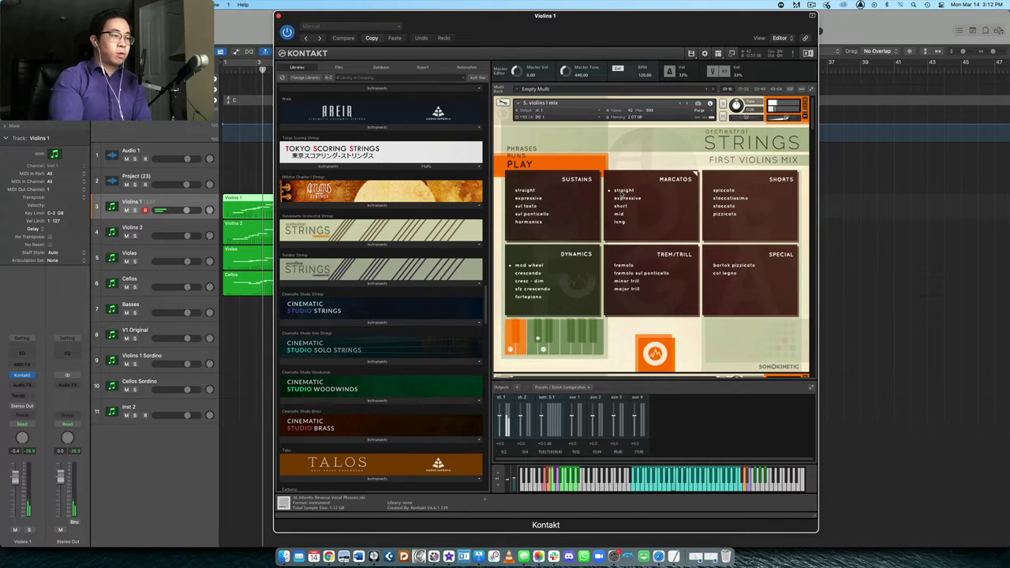
pyautogui.click(624, 198)
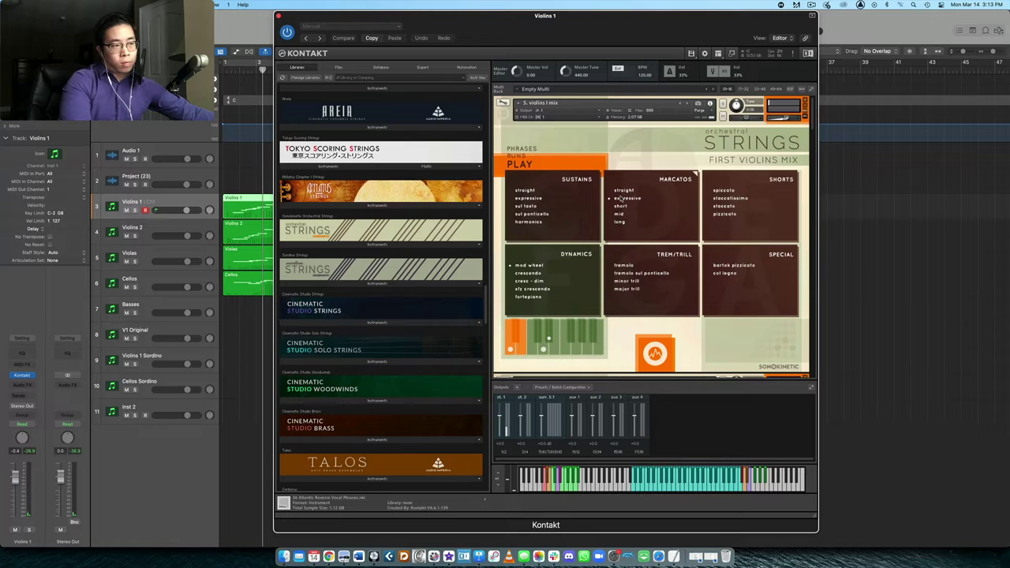
pyautogui.click(620, 206)
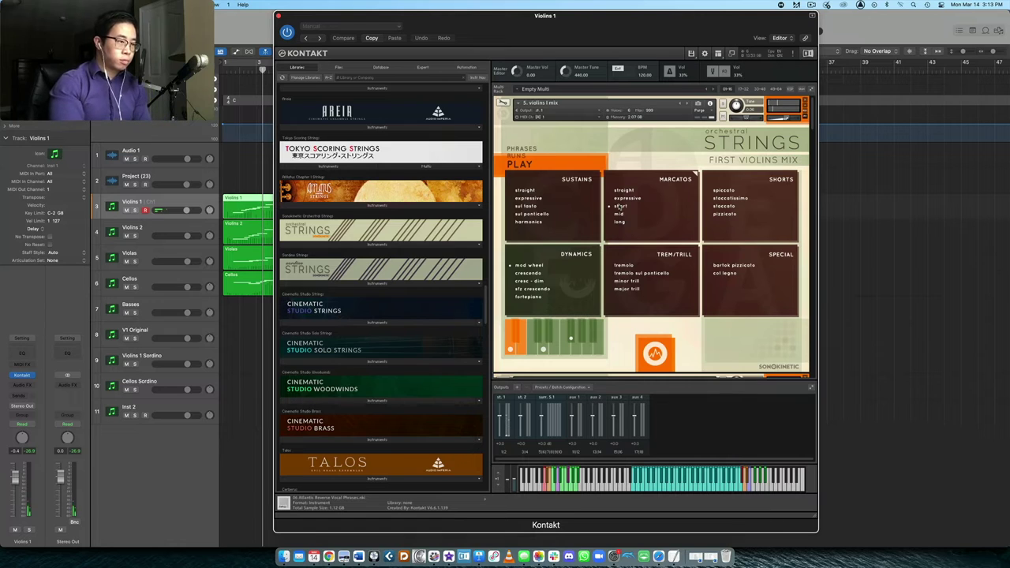
pyautogui.click(620, 214)
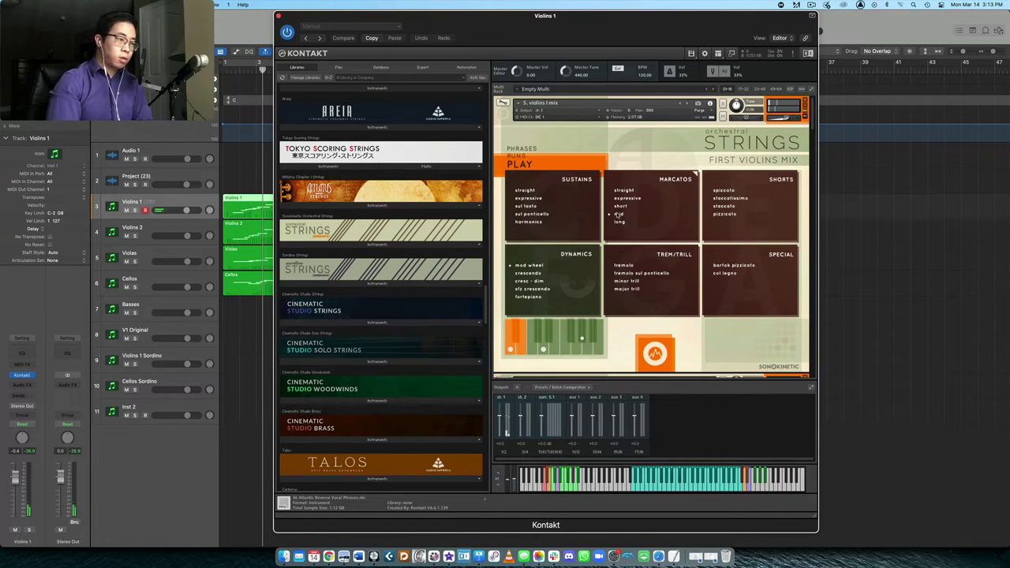
pyautogui.click(622, 223)
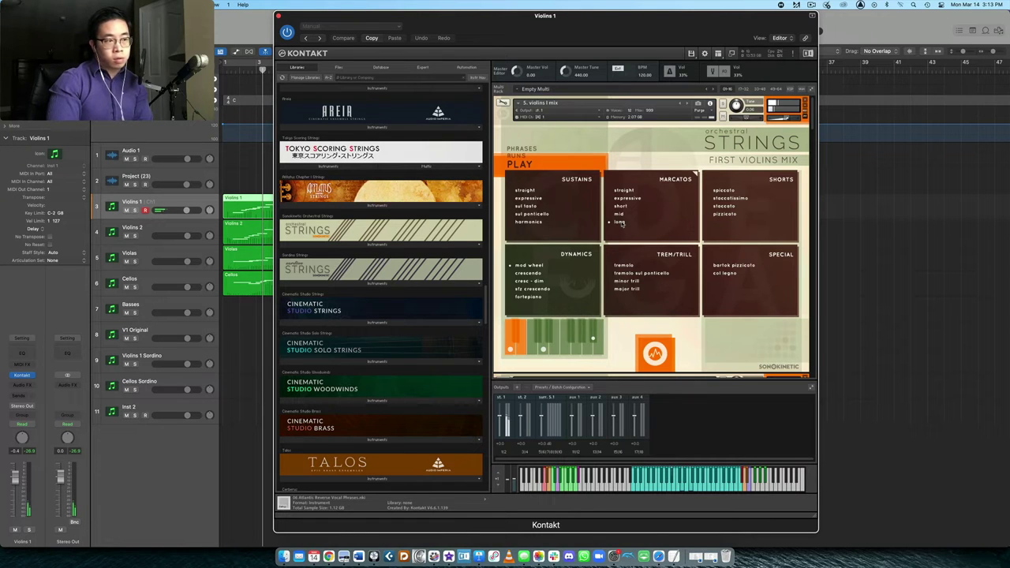
# Audition the first violins' short articulations in order: spiccato, staccatissimo, staccato and pizzicato
pyautogui.click(716, 192)
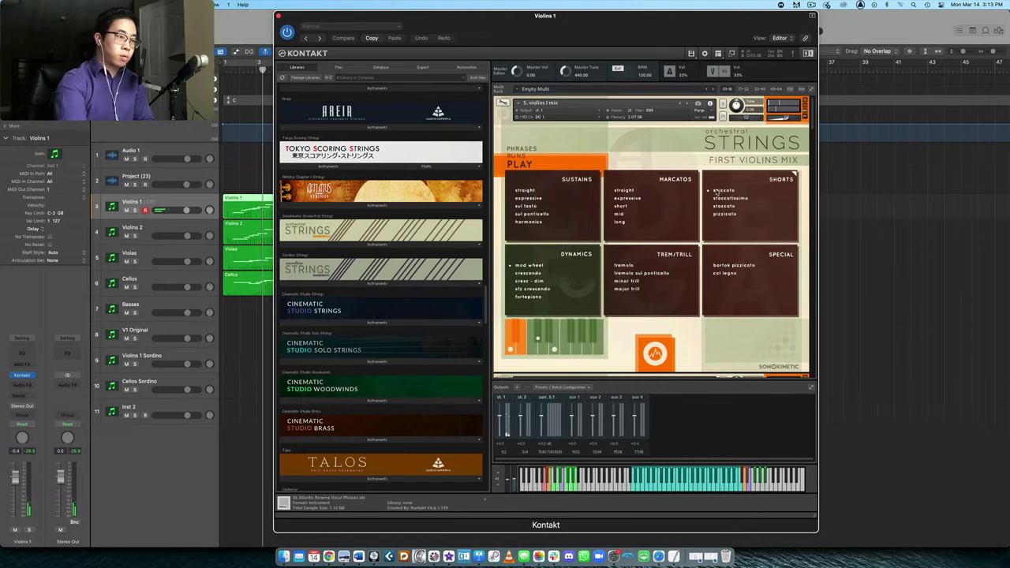
pyautogui.click(717, 199)
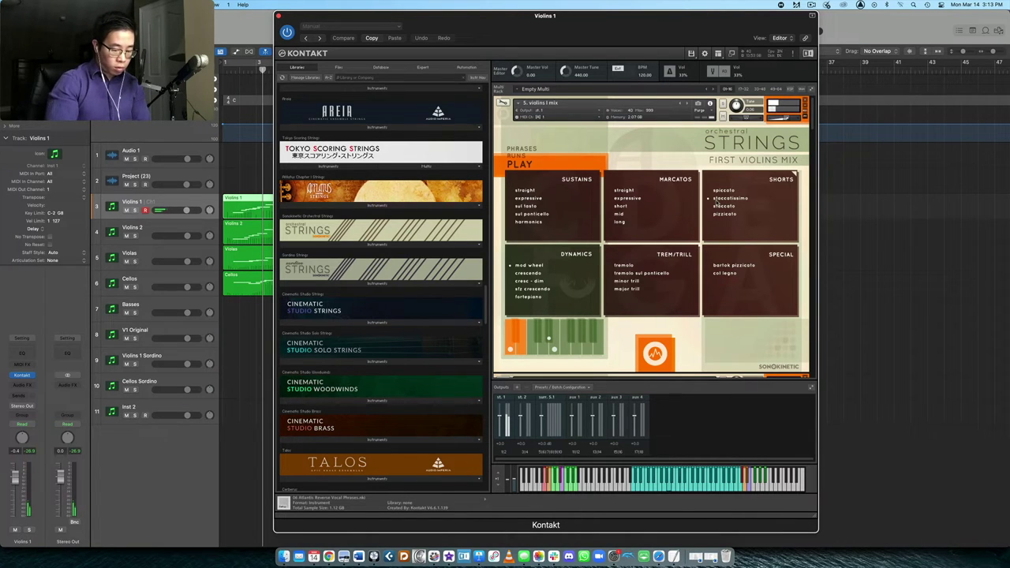
pyautogui.click(718, 207)
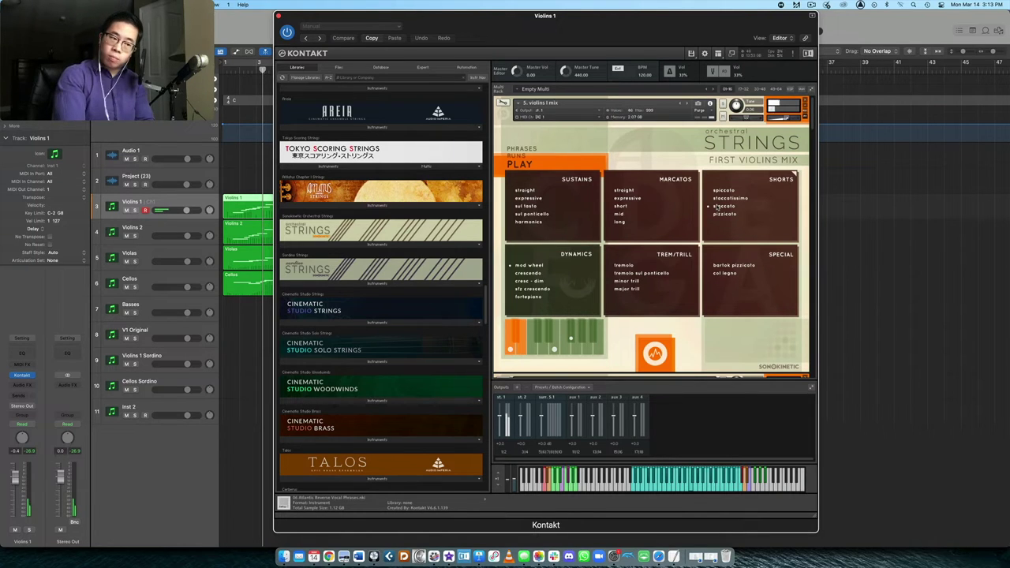
pyautogui.click(718, 216)
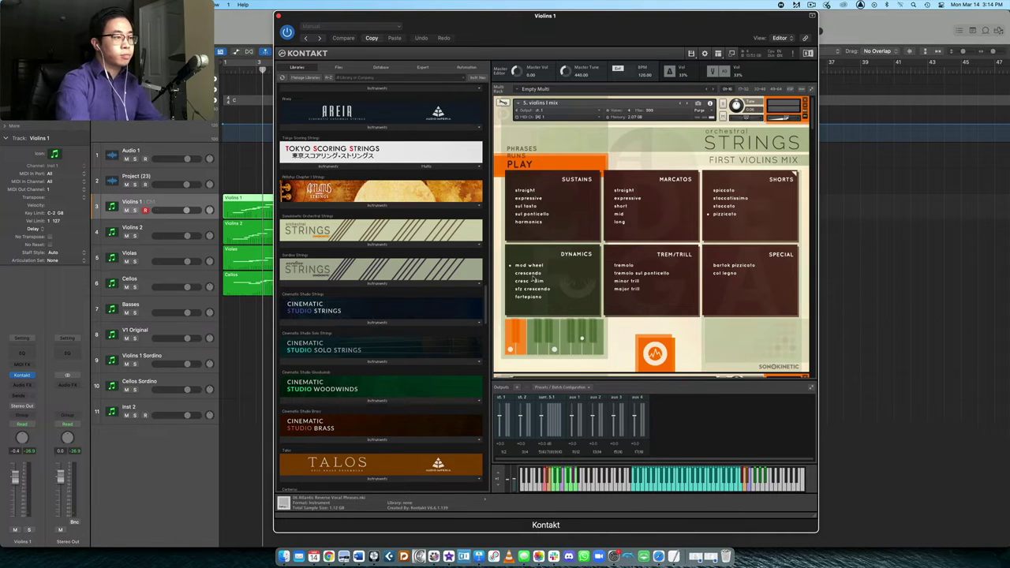
# Audition the expressive sustain with the cresc - dim and fortepiano dynamics
pyautogui.click(533, 281)
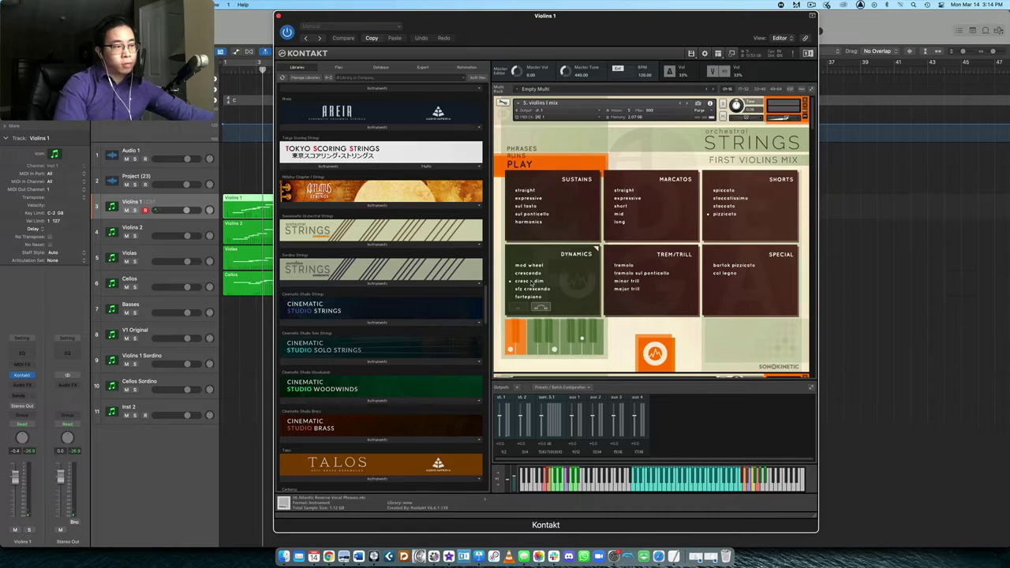
pyautogui.click(536, 197)
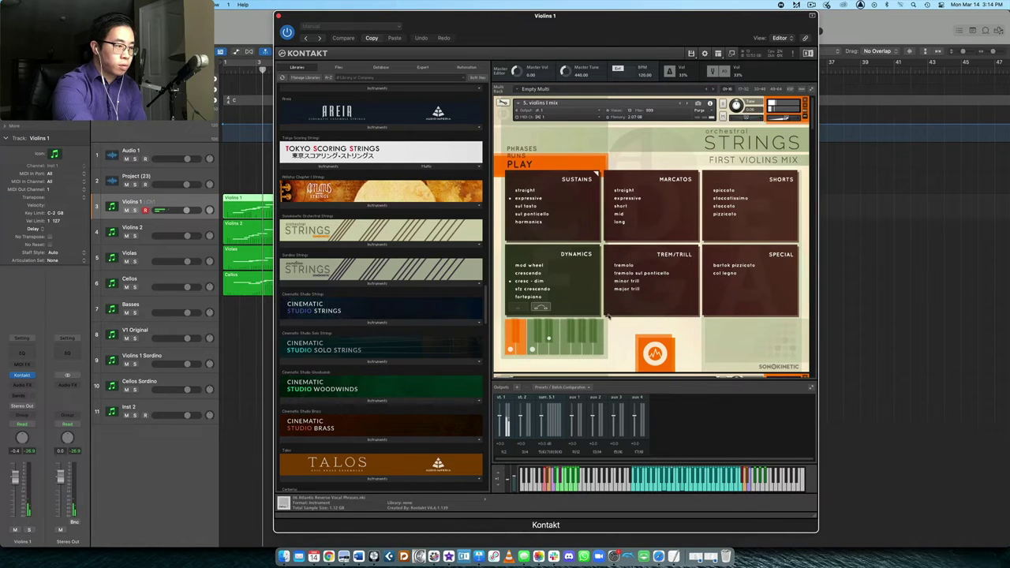
pyautogui.click(534, 289)
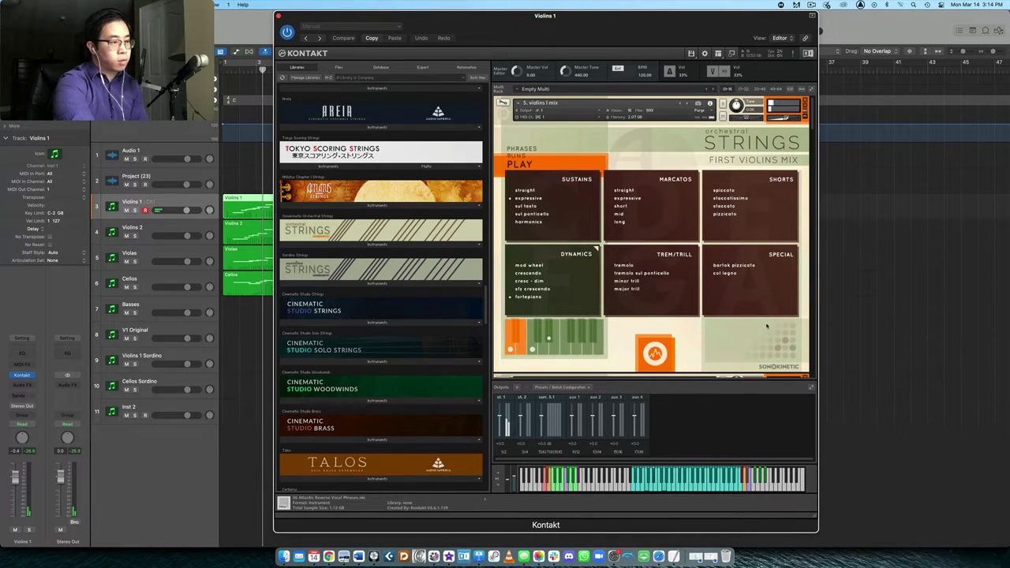
# Audition the tremolo with crescendo dynamics, then the tremolo sul ponticello and minor trill with mod wheel dynamics
pyautogui.click(628, 266)
pyautogui.click(537, 273)
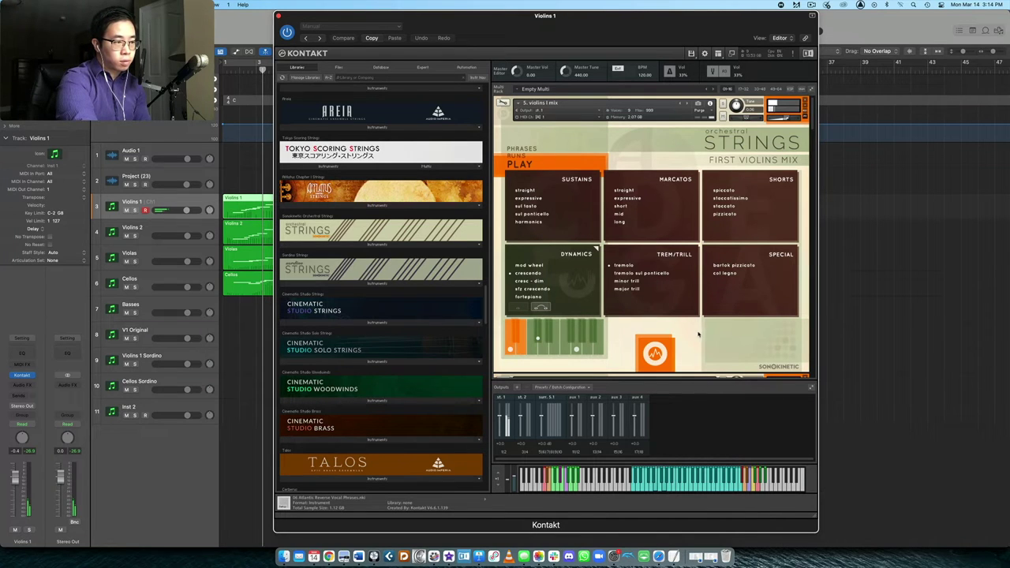
pyautogui.click(655, 276)
pyautogui.click(523, 268)
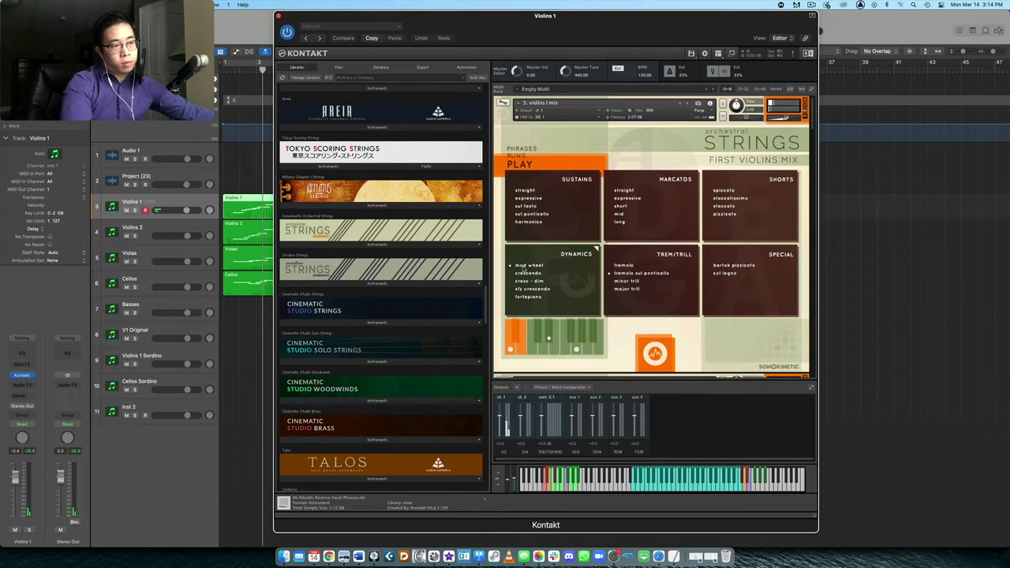
pyautogui.click(613, 282)
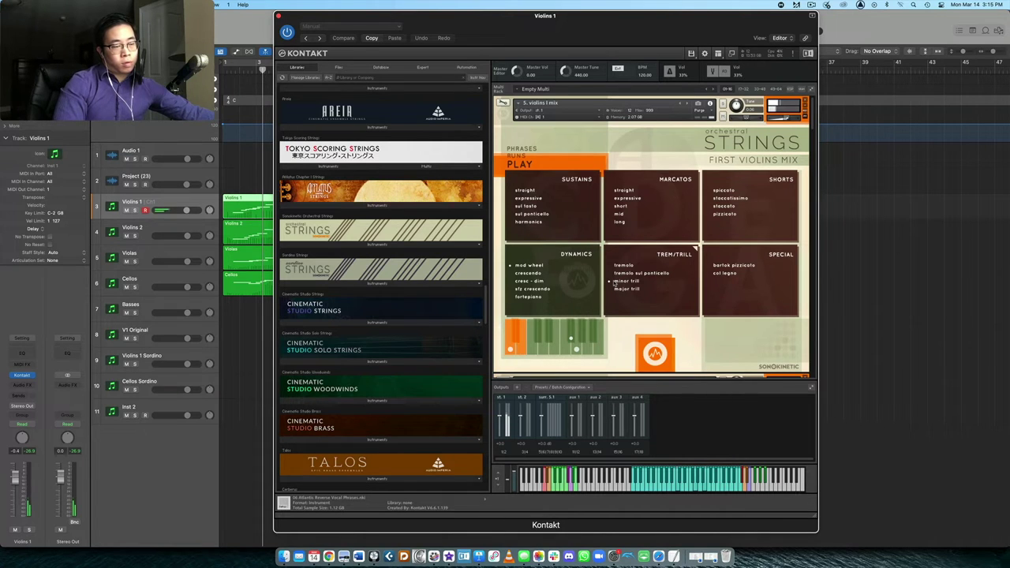
# Audition the first violins' major trill, then the special articulations bartok pizzicato and col legno
pyautogui.click(618, 289)
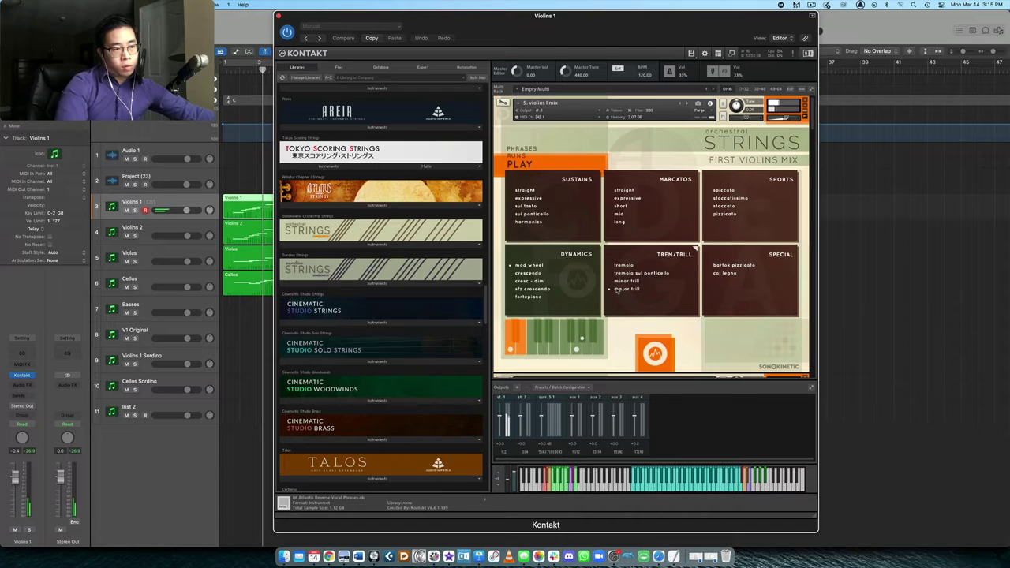
pyautogui.click(733, 269)
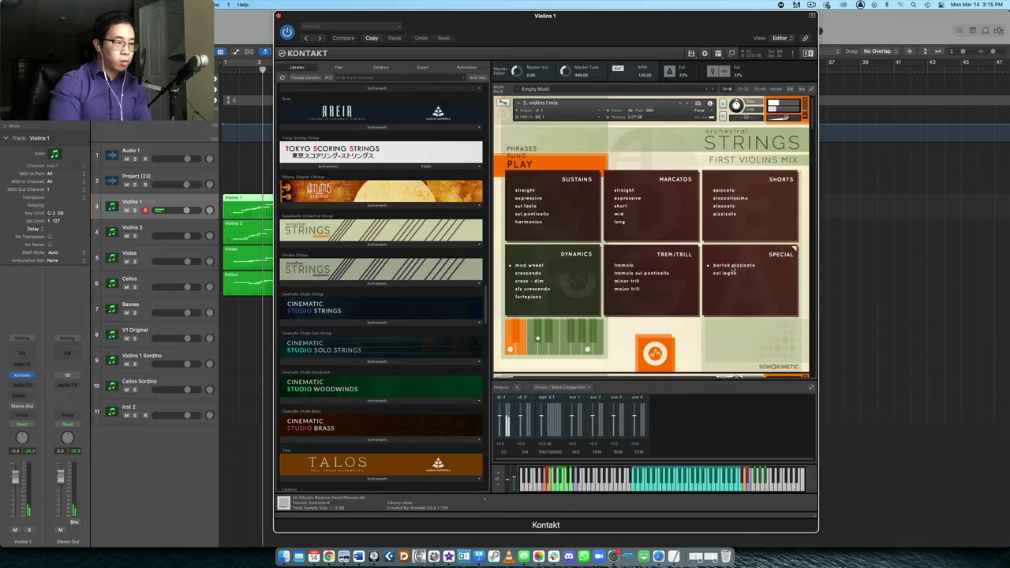
pyautogui.click(728, 273)
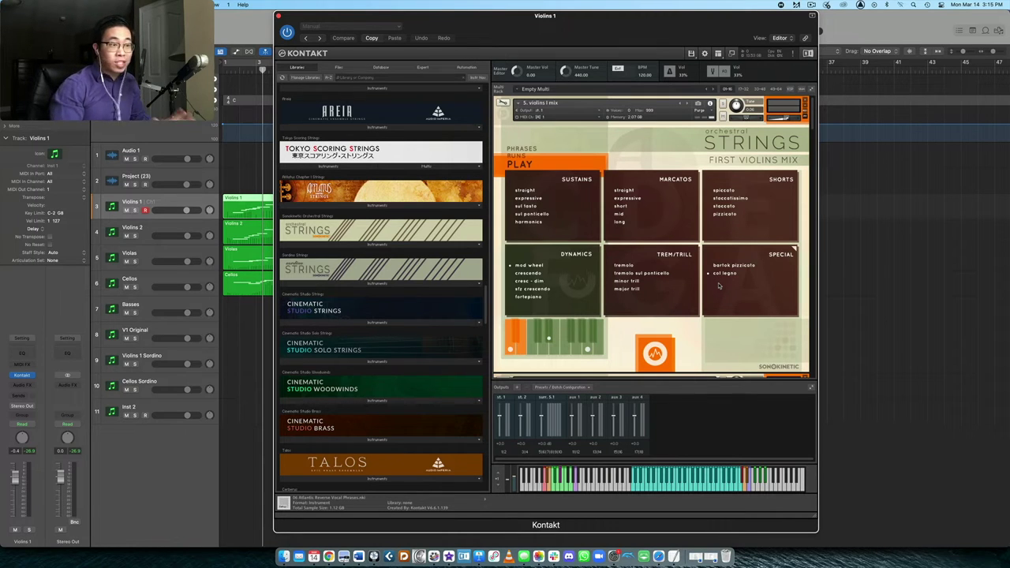
# Look over the second violins, violas and celli mixes, then return to the dynamics of the first violins mix
pyautogui.scroll(-5, 719, 285)
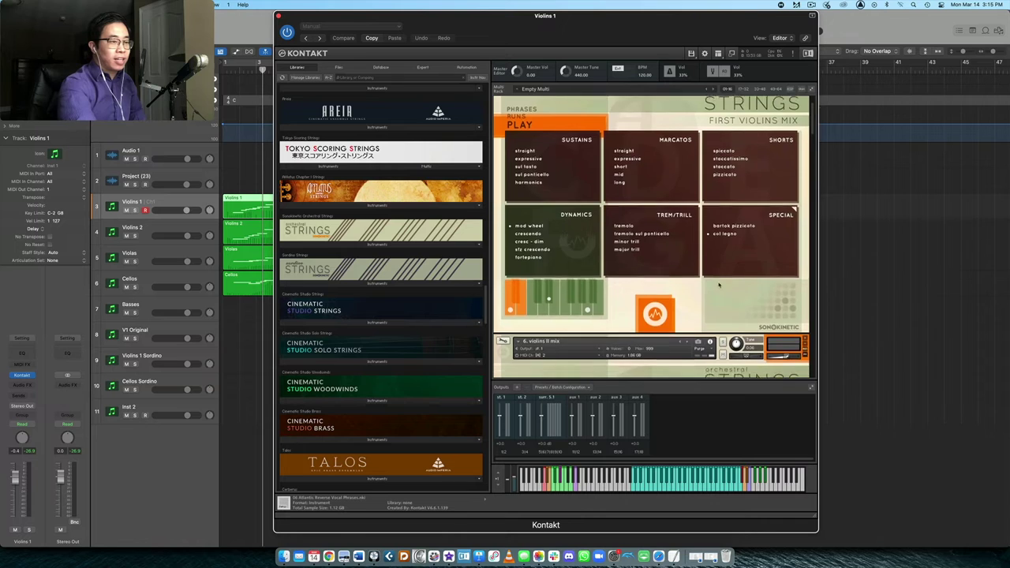
pyautogui.scroll(-5, 719, 285)
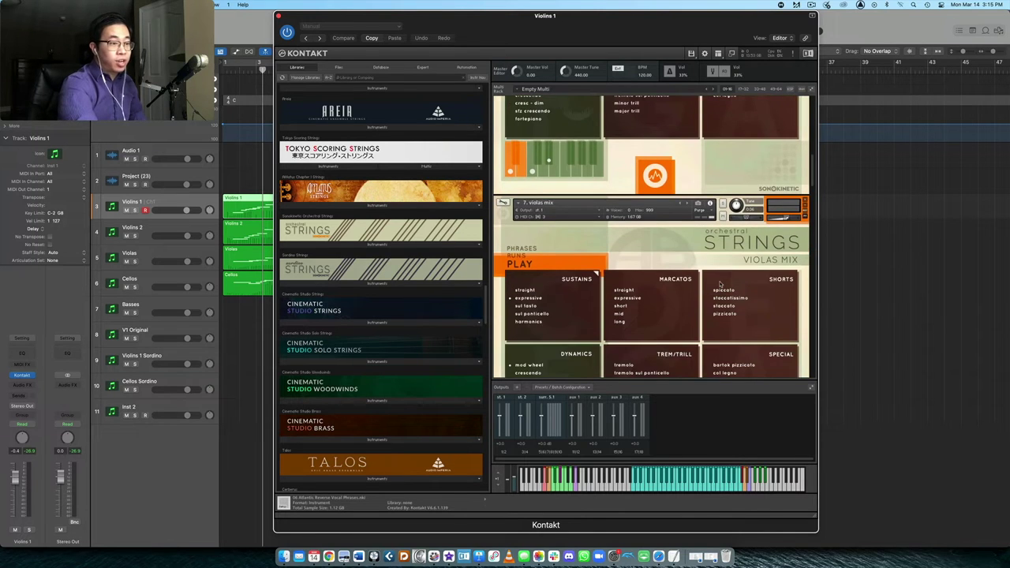
pyautogui.scroll(-5, 719, 285)
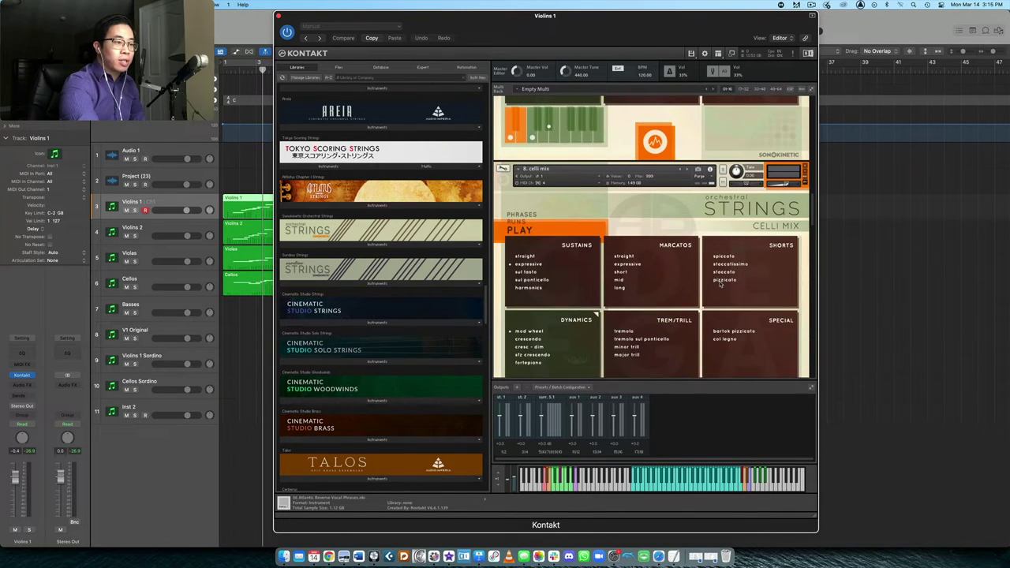
pyautogui.scroll(15, 719, 285)
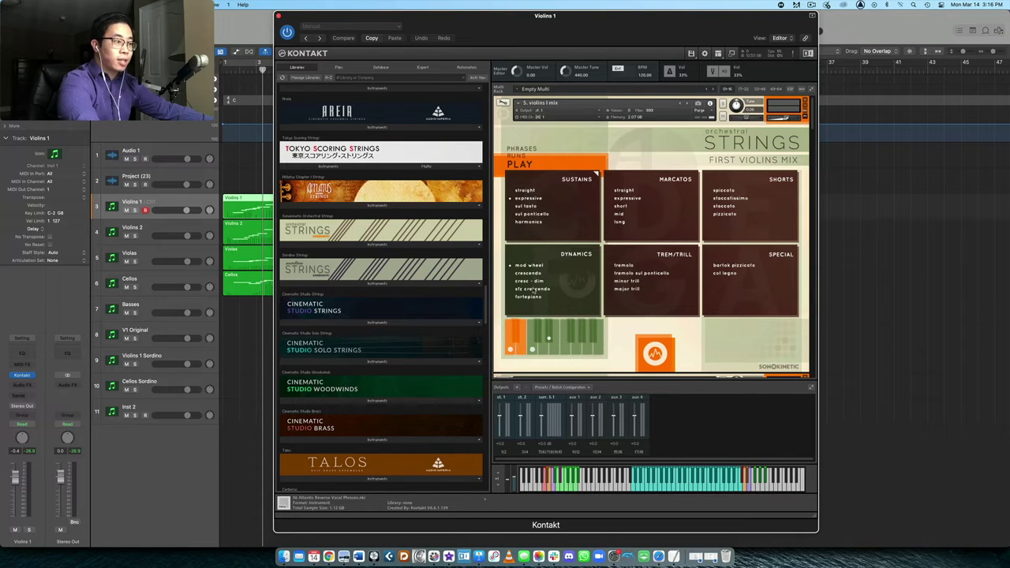
pyautogui.click(533, 290)
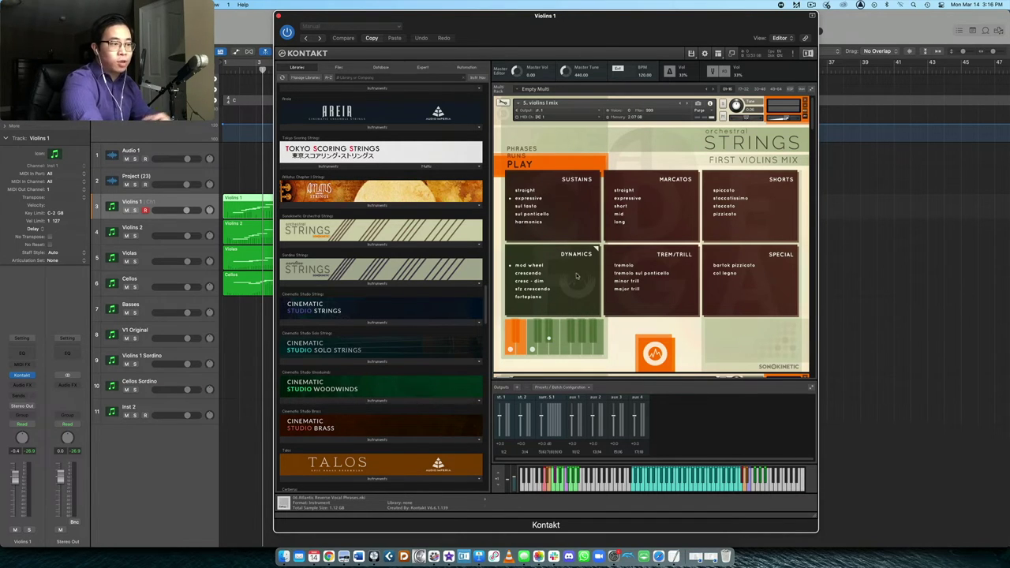
# Open the first violins' sound positioning view and bring its two round position markers closer together
pyautogui.scroll(-1, 727, 235)
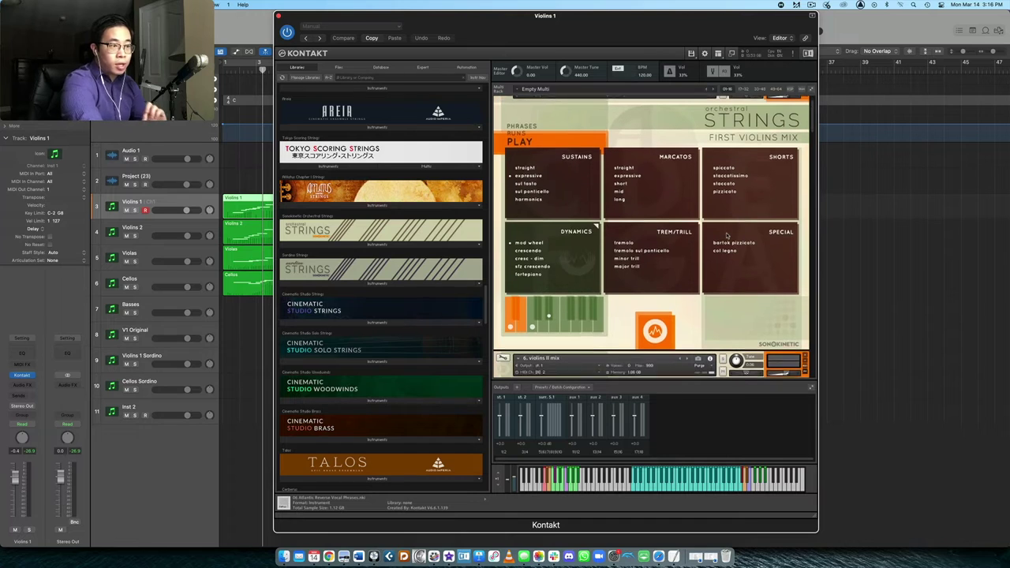
pyautogui.click(769, 318)
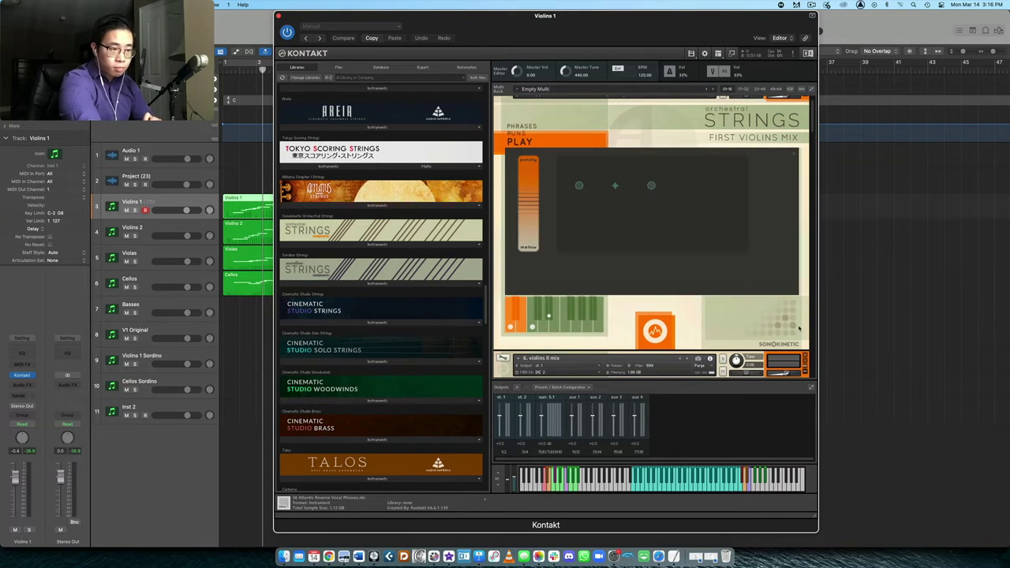
pyautogui.scroll(1, 661, 196)
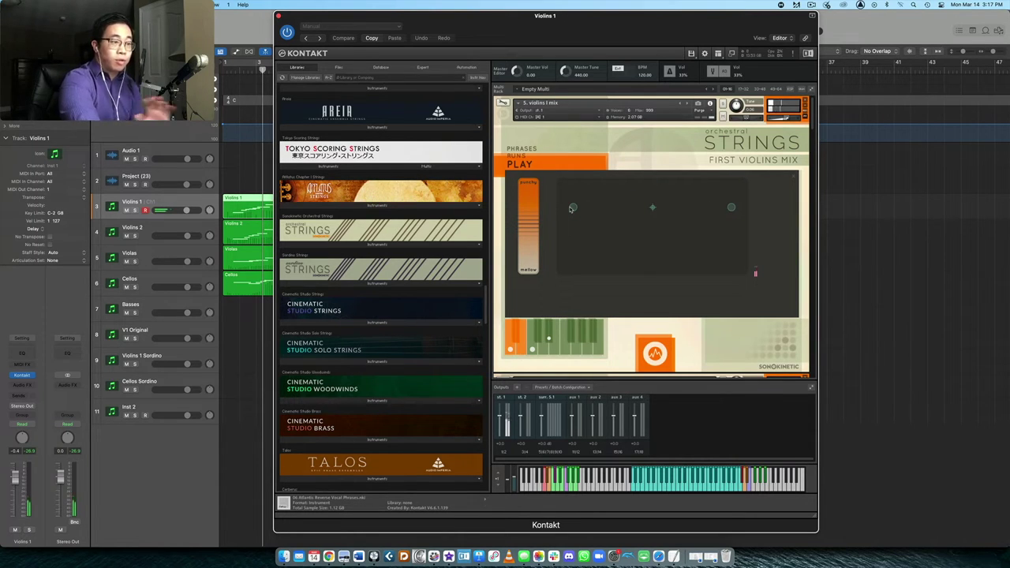
pyautogui.moveTo(573, 208)
pyautogui.mouseDown()
pyautogui.moveTo(714, 207)
pyautogui.moveTo(576, 208)
pyautogui.mouseUp()
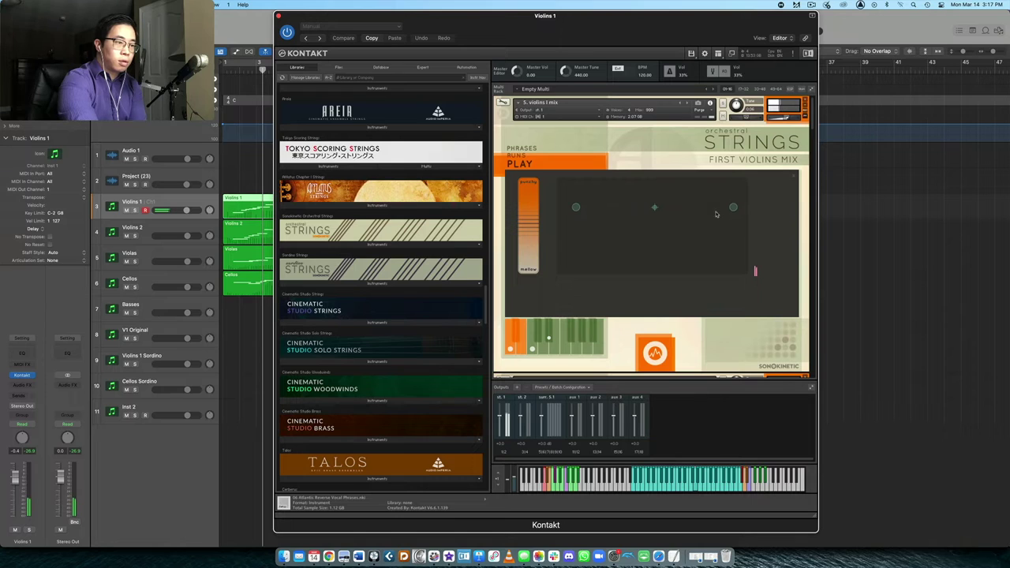
pyautogui.moveTo(733, 208); pyautogui.dragTo(648, 210)
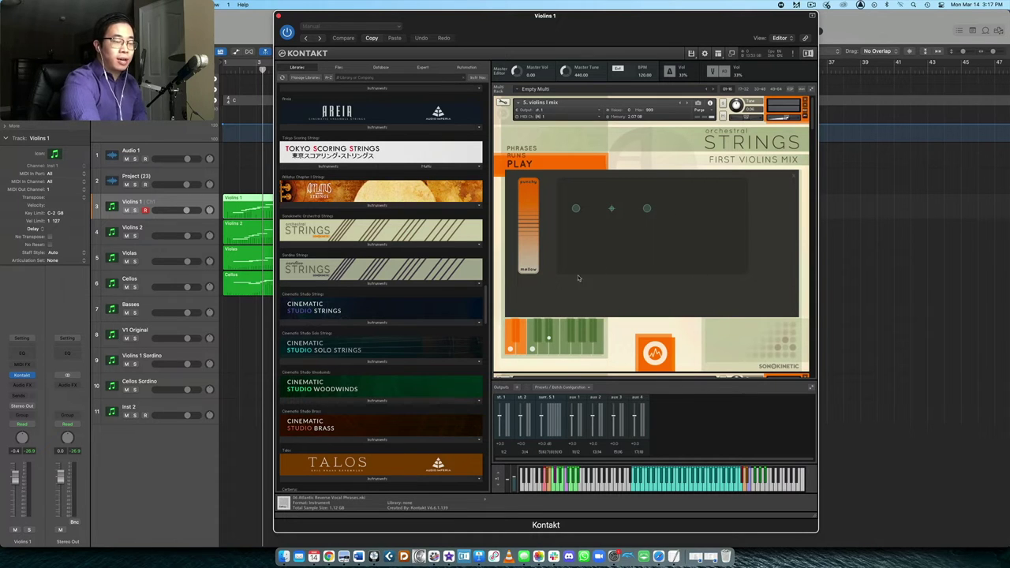
# List the instruments of the Sonokinetic Orchestral Strings library and close the first violins' positioning view
pyautogui.click(434, 247)
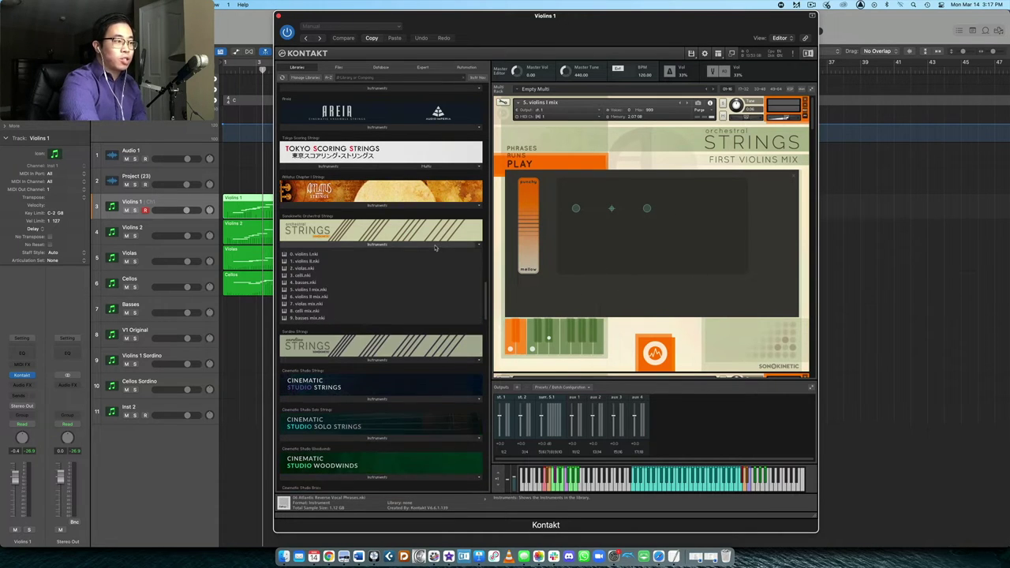
pyautogui.scroll(-2, 435, 247)
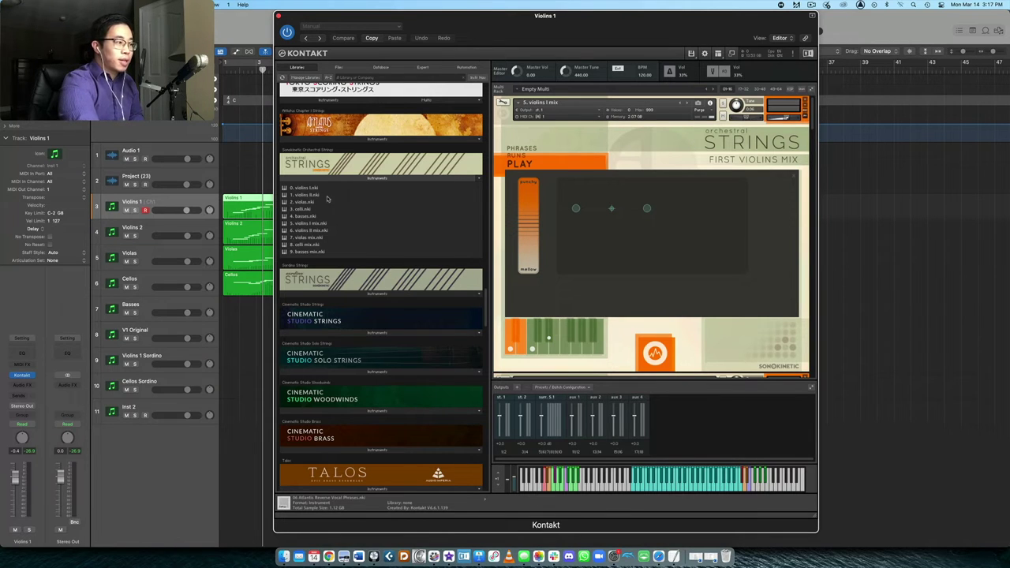
pyautogui.click(794, 180)
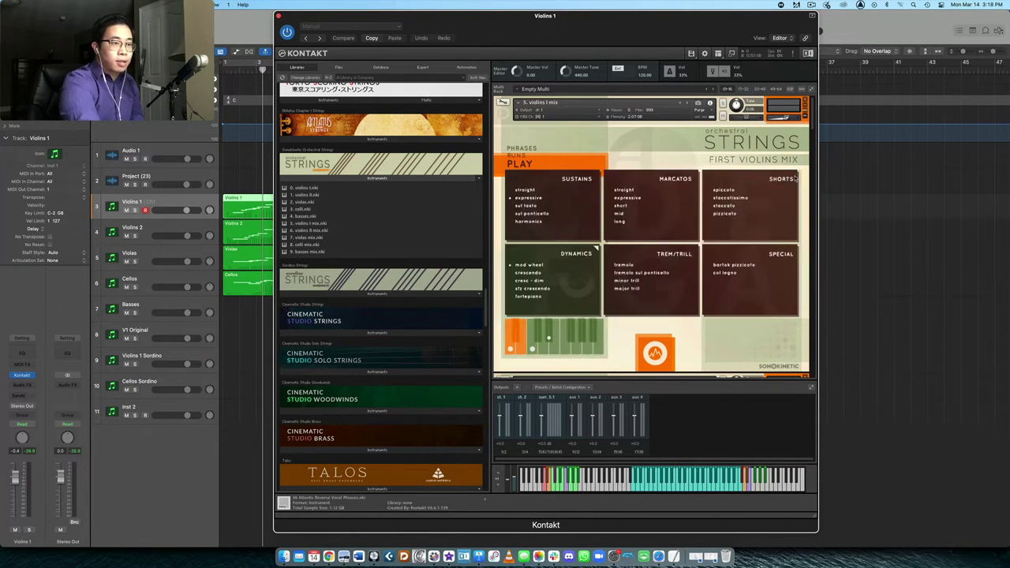
# Examine the Phrases and Runs pages of the first violins mix, including the run instructions, and return to Play
pyautogui.scroll(-1, 656, 289)
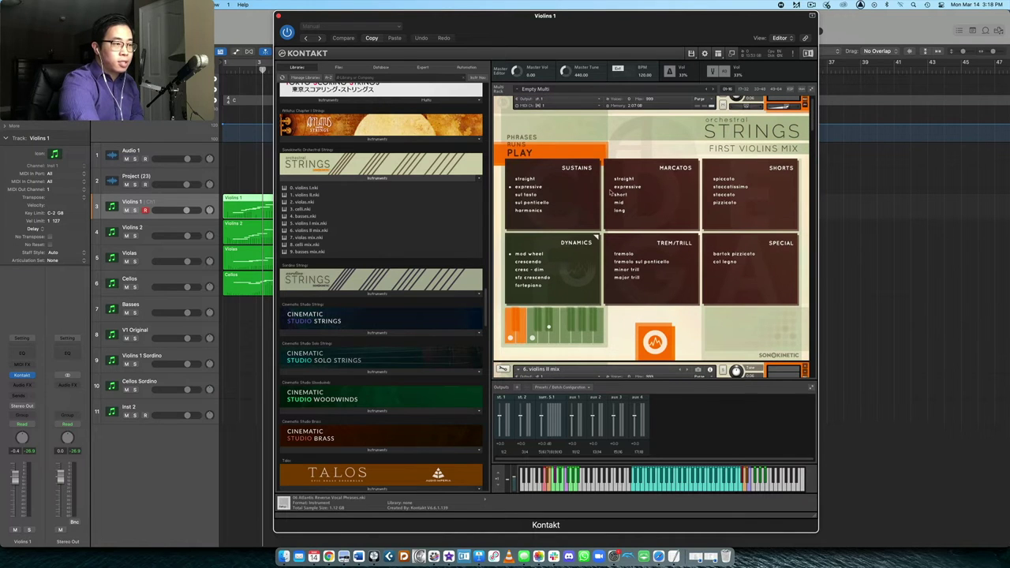
pyautogui.click(521, 139)
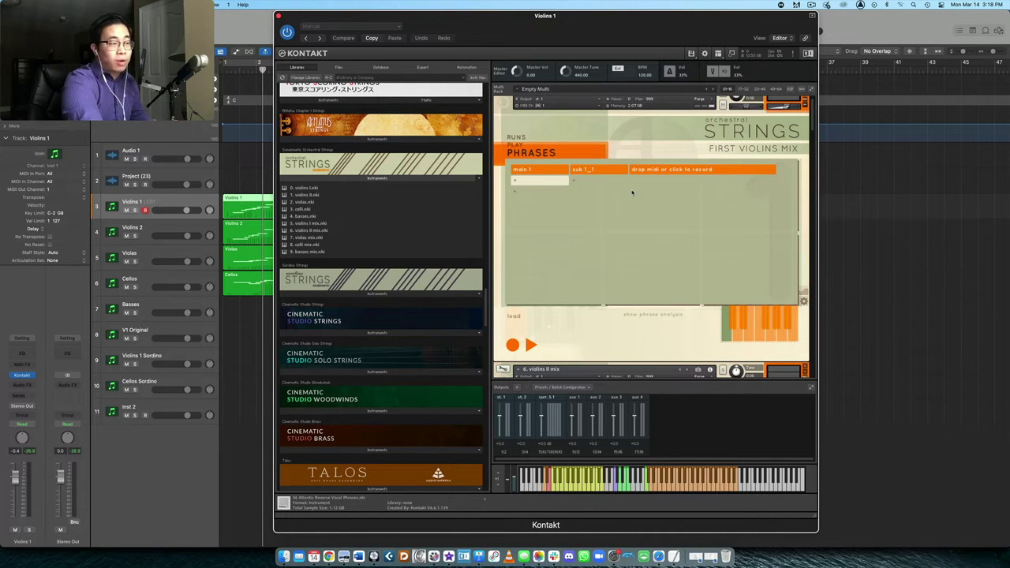
pyautogui.click(516, 145)
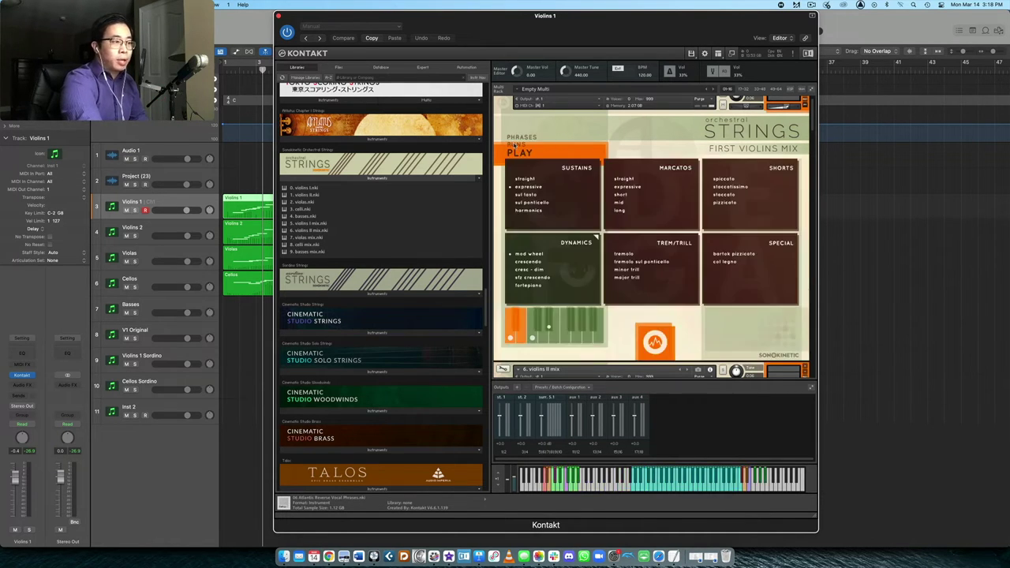
pyautogui.click(517, 145)
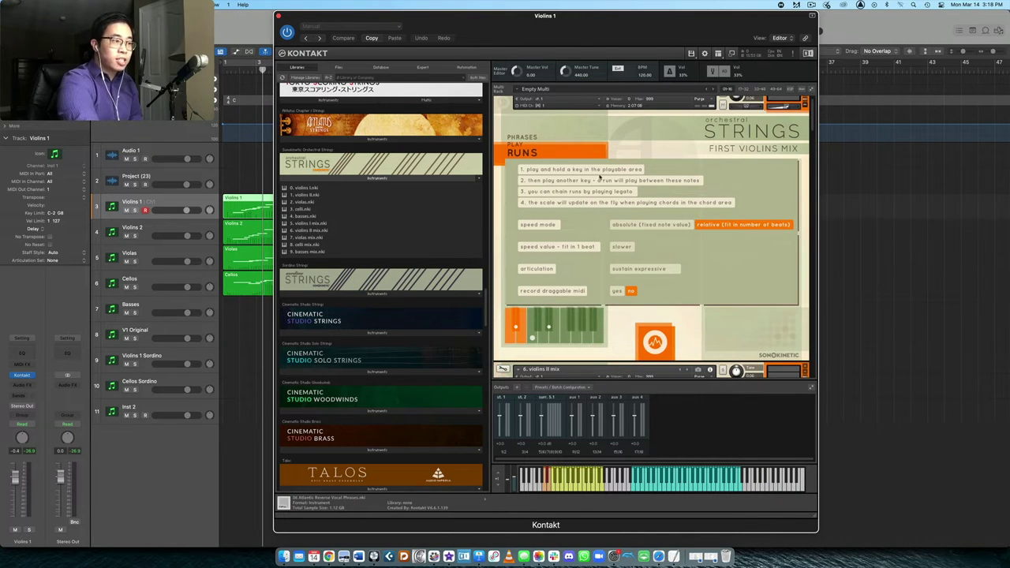
pyautogui.scroll(1, 549, 179)
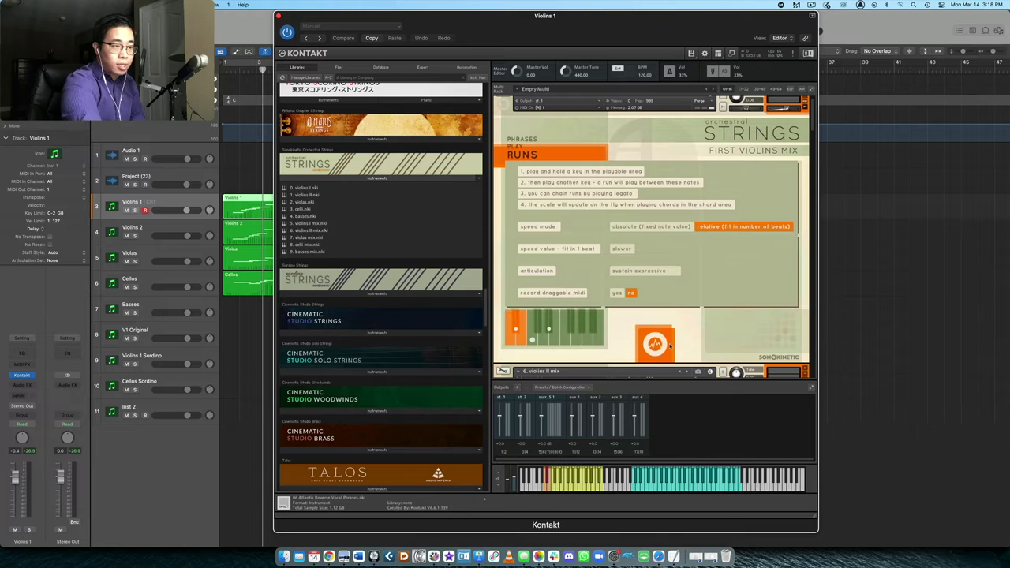
pyautogui.click(531, 152)
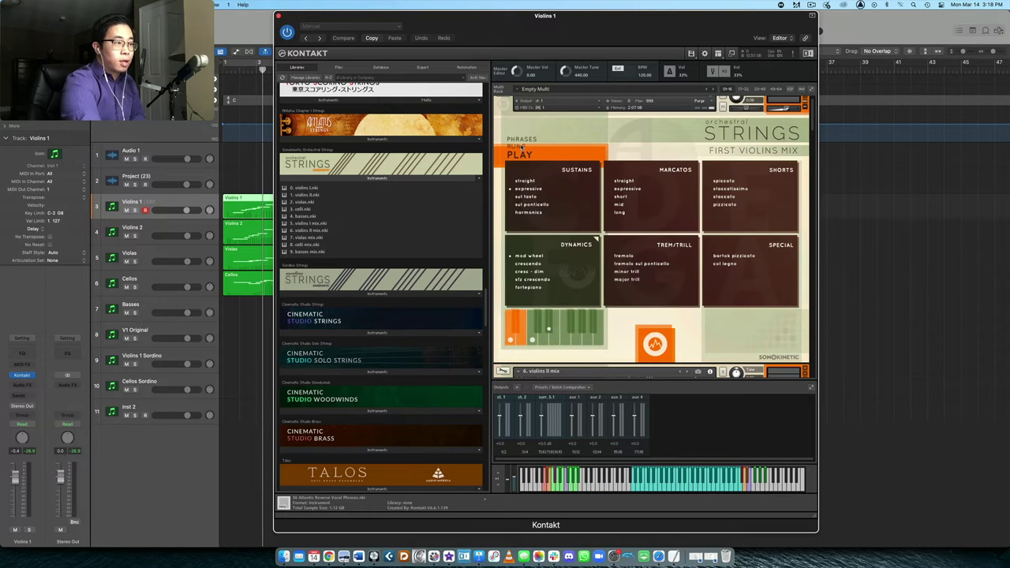
# Try the first violins' runs, set the run articulation to staccatissimo and return to the Play page
pyautogui.click(522, 150)
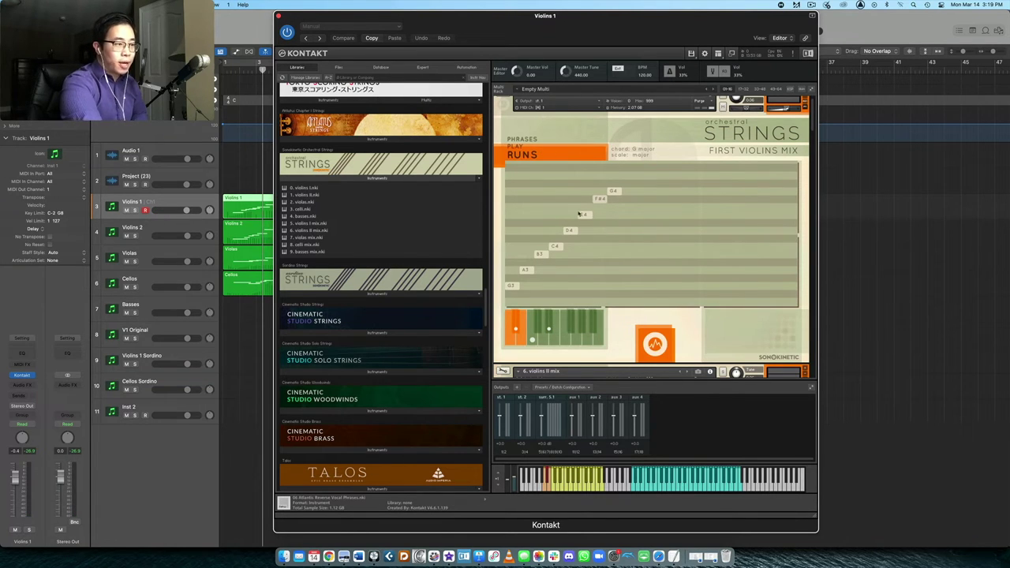
pyautogui.click(658, 344)
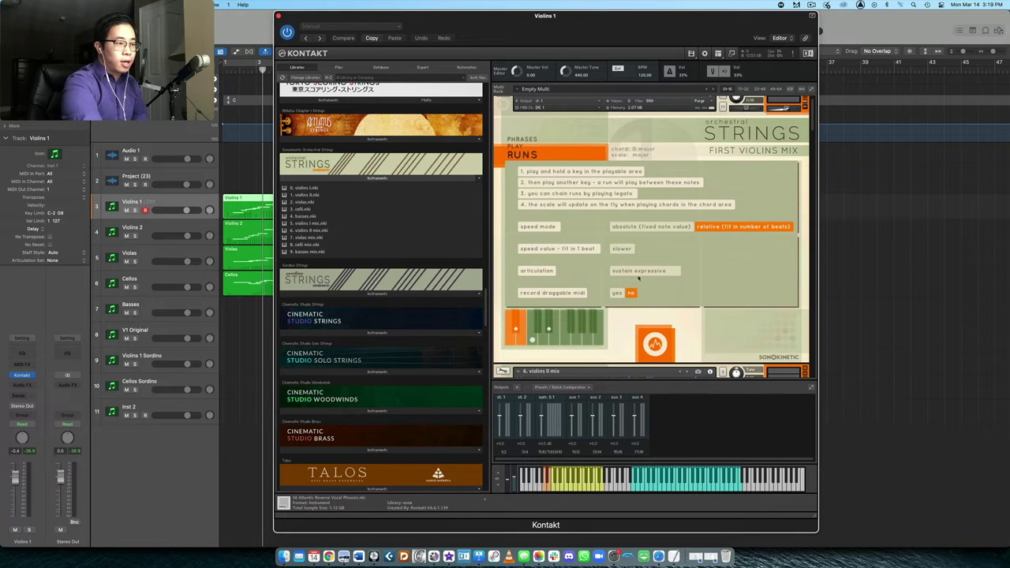
pyautogui.click(629, 272)
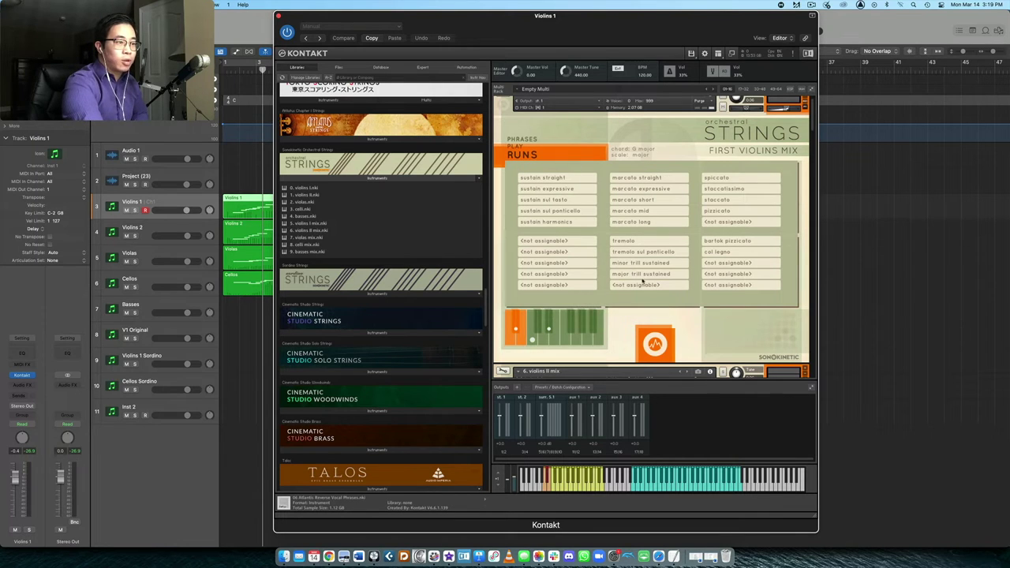
pyautogui.click(726, 188)
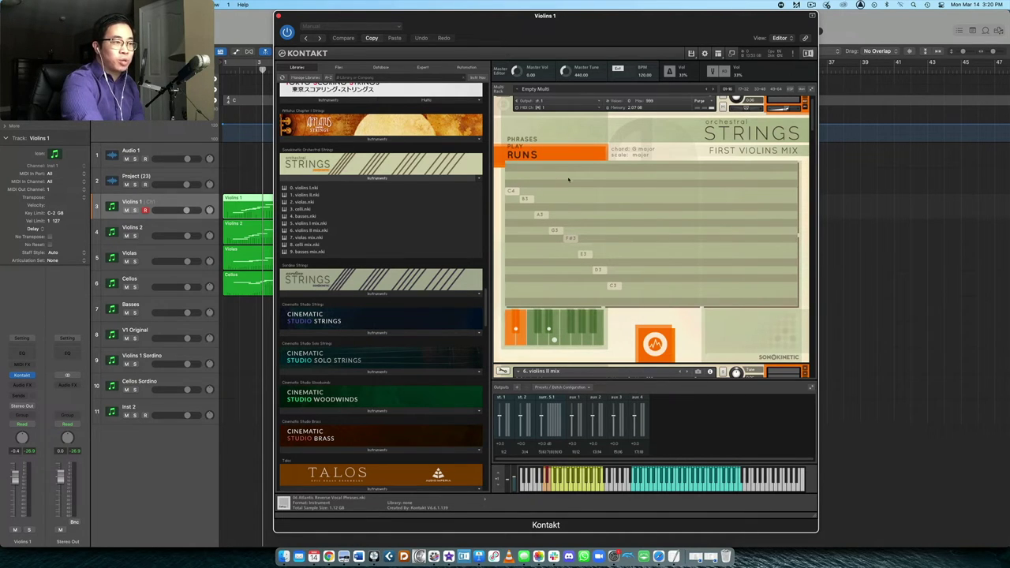
pyautogui.scroll(2, 724, 231)
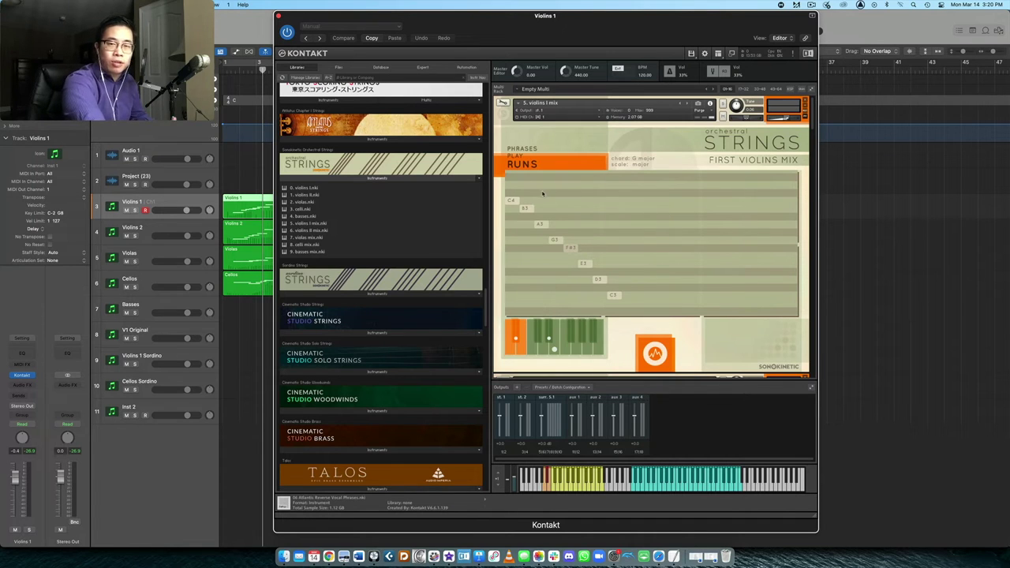
pyautogui.click(522, 156)
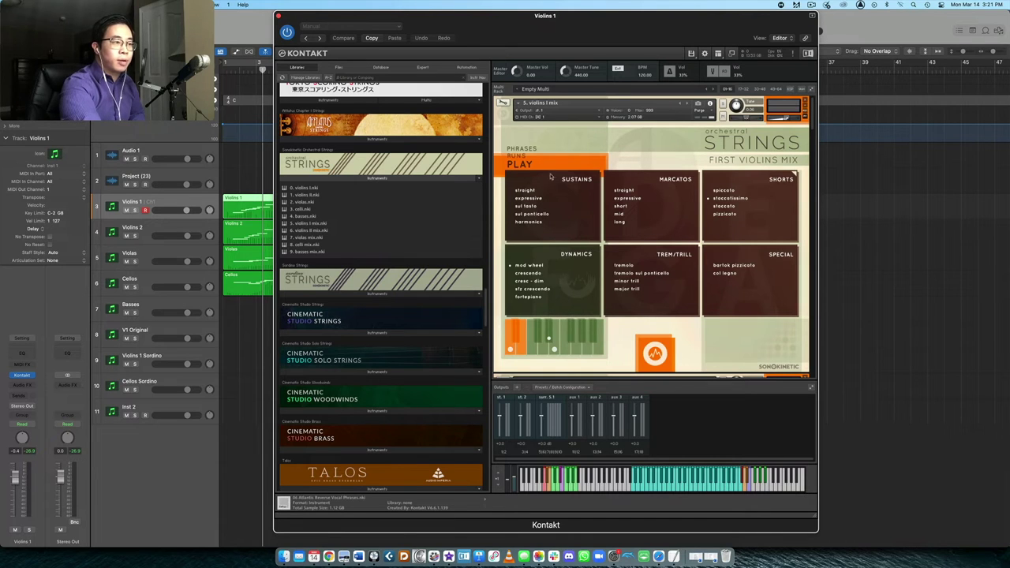
# Solo the second violins mix and select the Violins 2 track to audition its expressive sustain
pyautogui.scroll(-5, 669, 158)
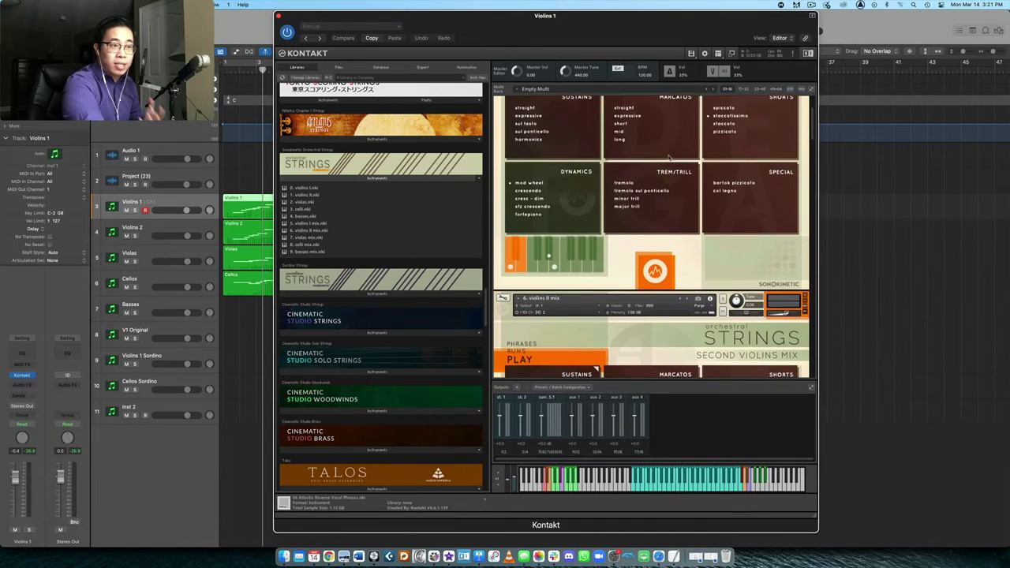
pyautogui.scroll(-3, 669, 158)
pyautogui.scroll(-6, 670, 158)
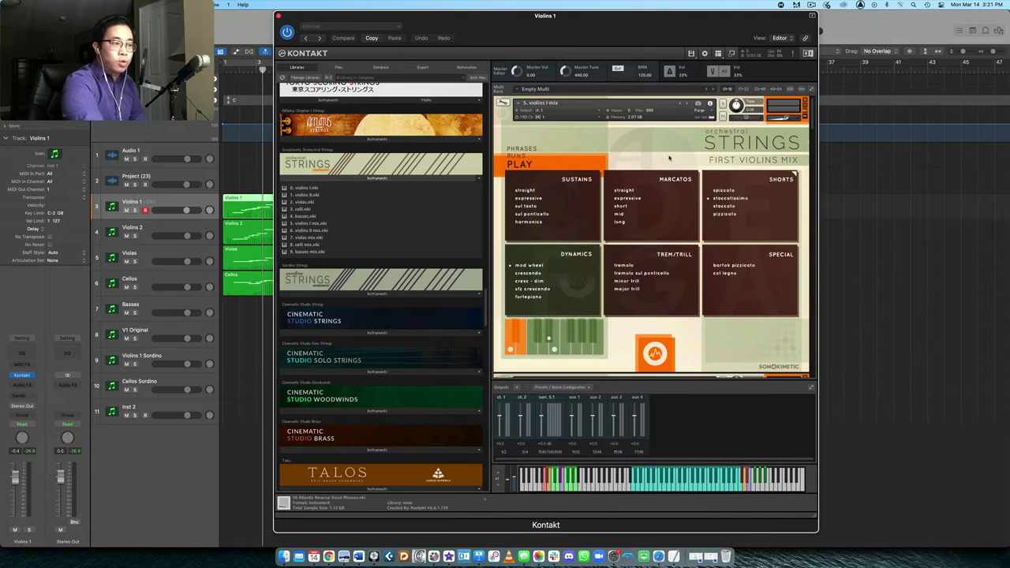
pyautogui.scroll(4, 686, 174)
pyautogui.scroll(-4, 686, 174)
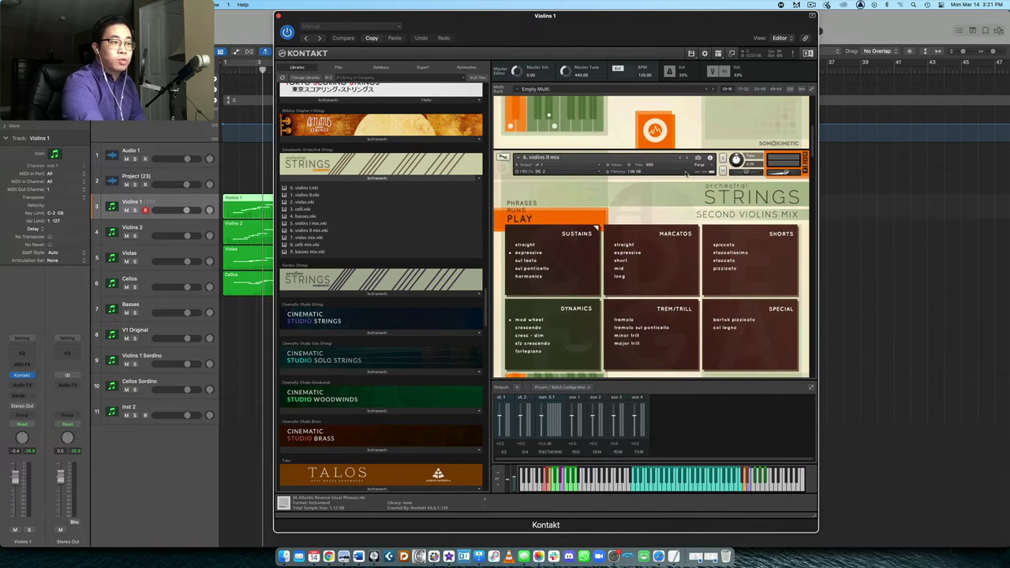
pyautogui.scroll(-2, 652, 237)
pyautogui.scroll(4, 651, 237)
pyautogui.scroll(-2, 652, 237)
pyautogui.scroll(-1, 723, 135)
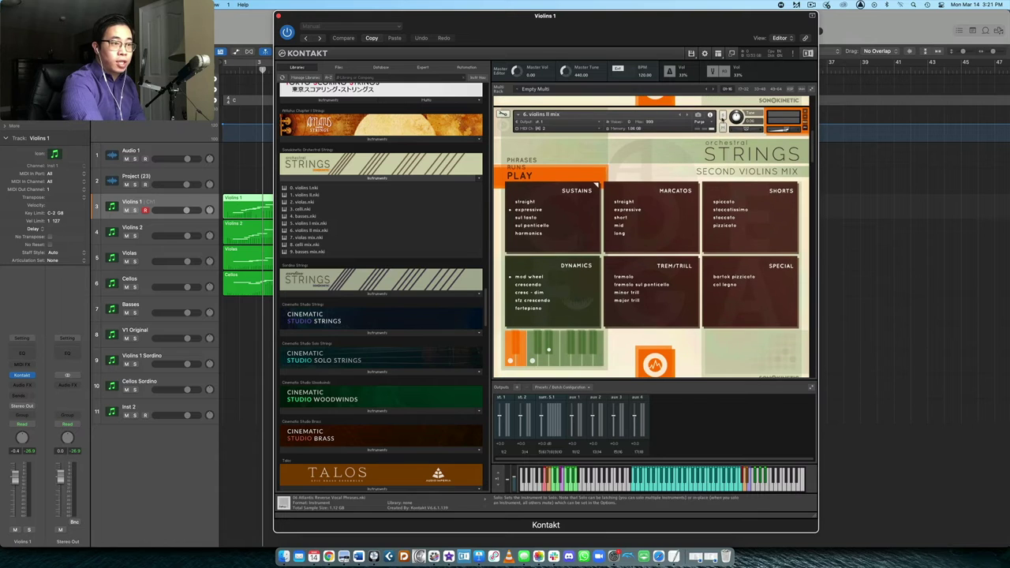
pyautogui.scroll(-1, 723, 135)
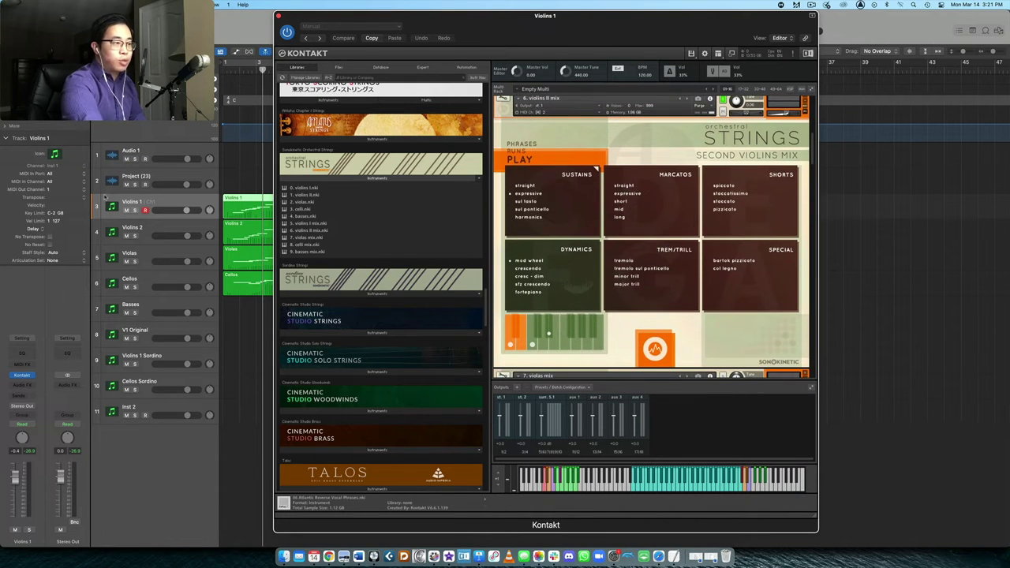
pyautogui.click(136, 229)
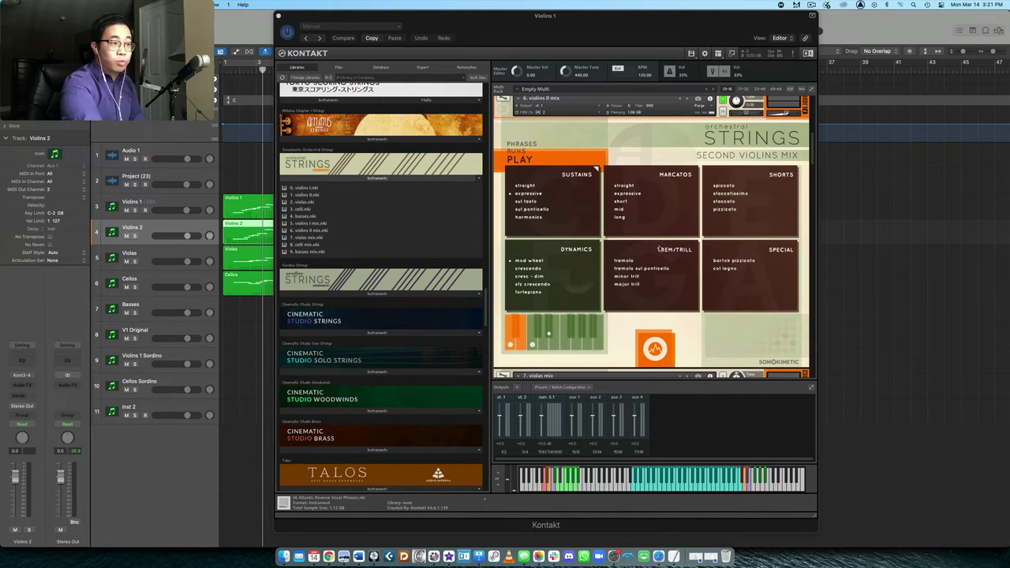
pyautogui.scroll(-1, 664, 218)
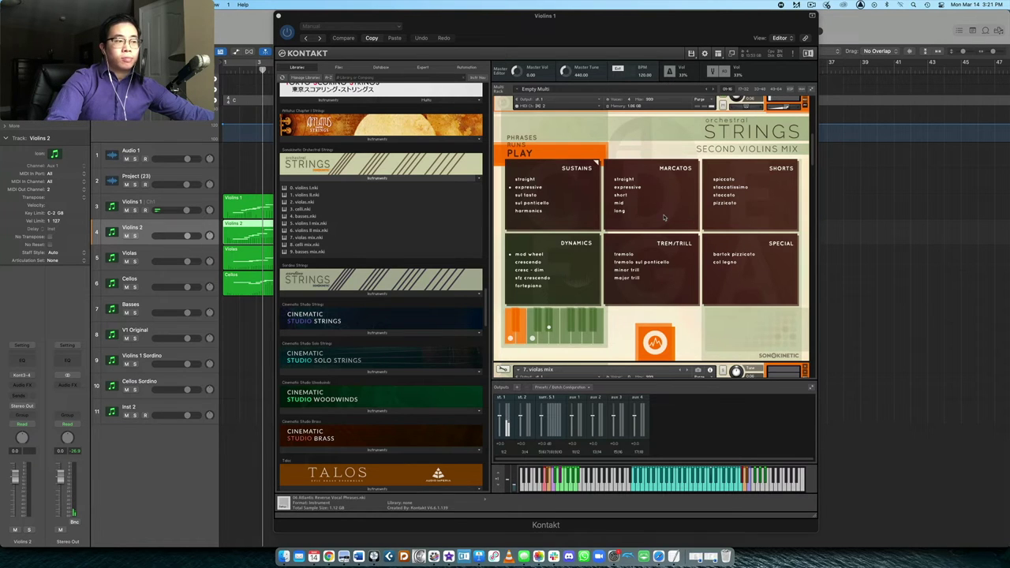
# Solo the violas mix and select the Violas track to audition its expressive sustain
pyautogui.scroll(-5, 664, 217)
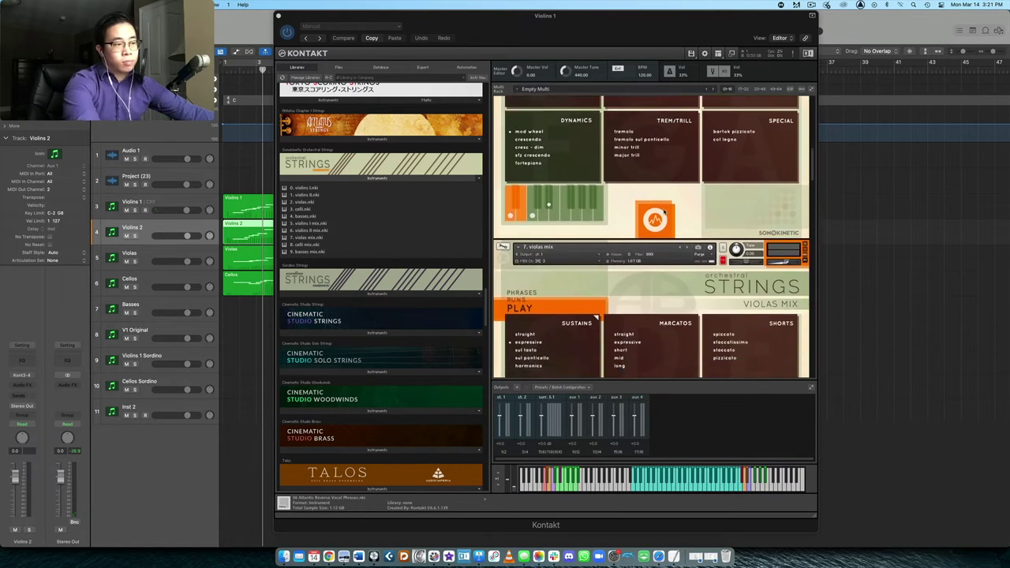
pyautogui.scroll(-4, 719, 172)
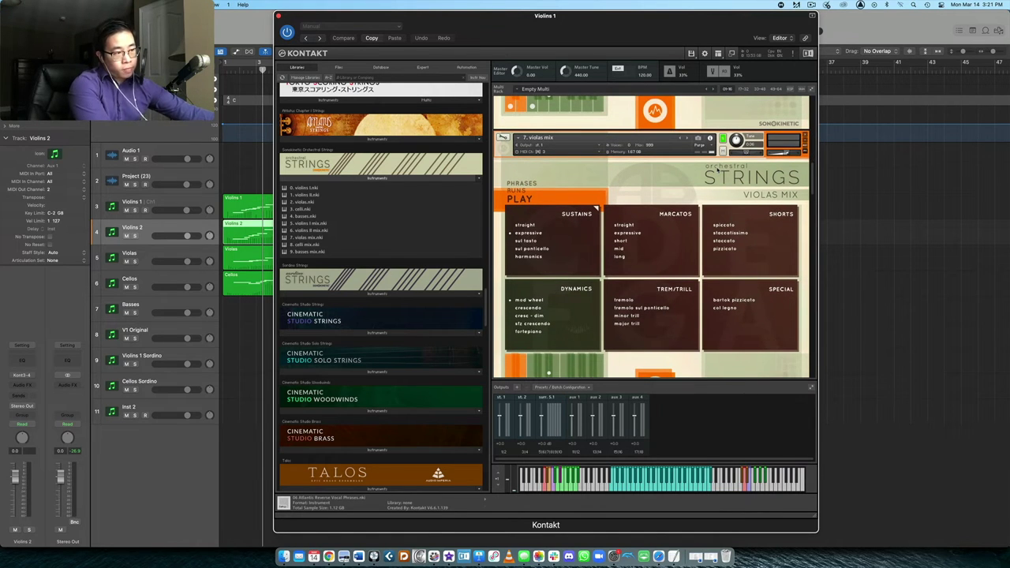
pyautogui.click(156, 253)
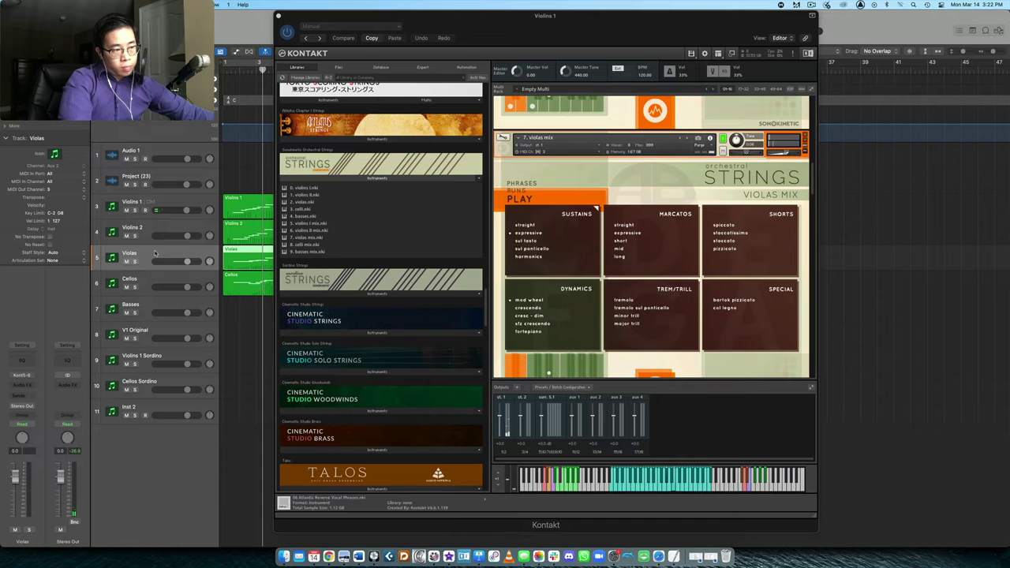
# Select the Cellos track to audition the celli mix's expressive sustain
pyautogui.scroll(-3, 636, 244)
pyautogui.scroll(-5, 636, 244)
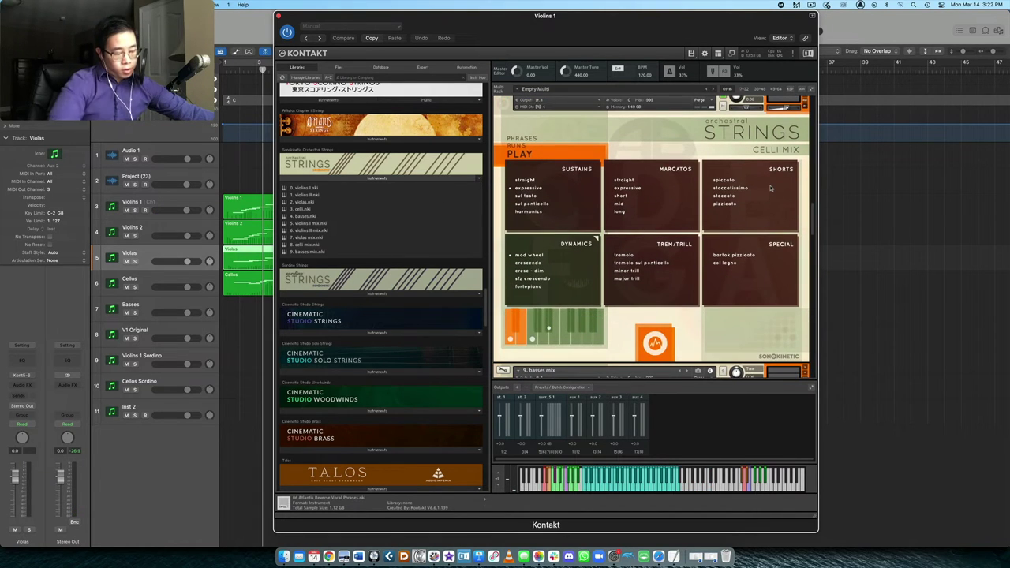
pyautogui.click(139, 275)
pyautogui.scroll(1, 710, 197)
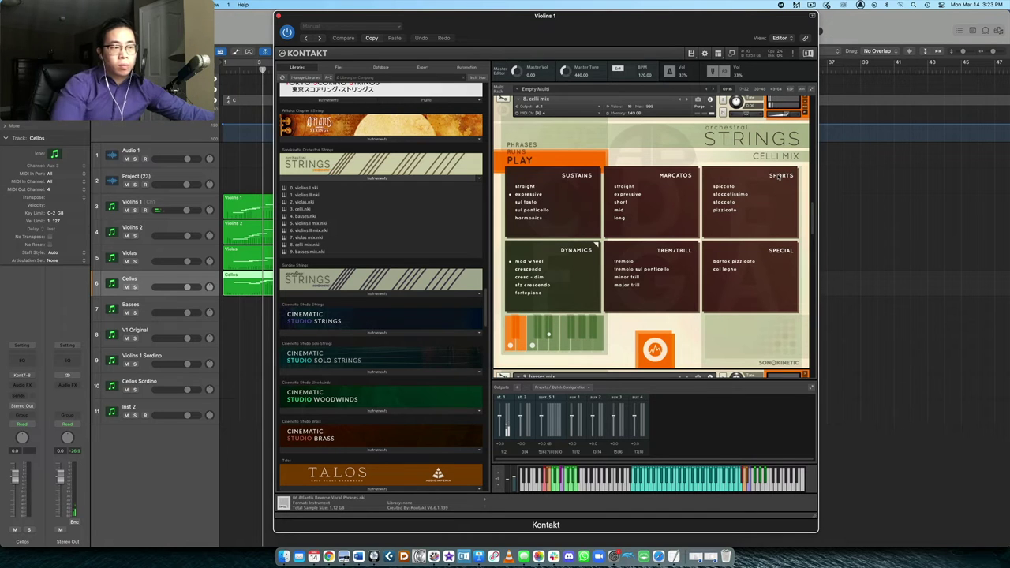
# Select the Basses track to audition the basses mix's expressive sustain
pyautogui.scroll(-5, 645, 191)
pyautogui.scroll(-2, 645, 191)
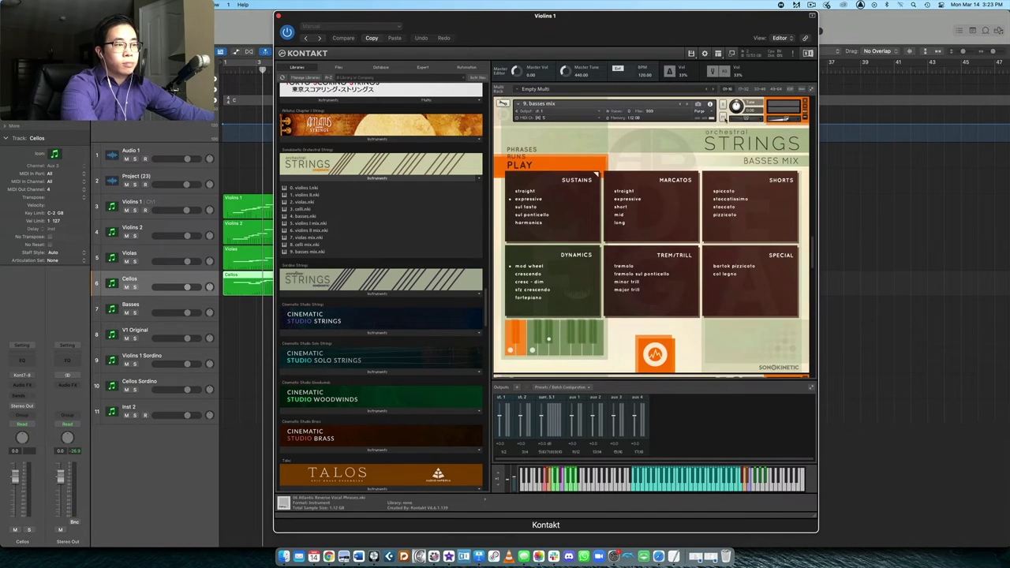
pyautogui.click(143, 311)
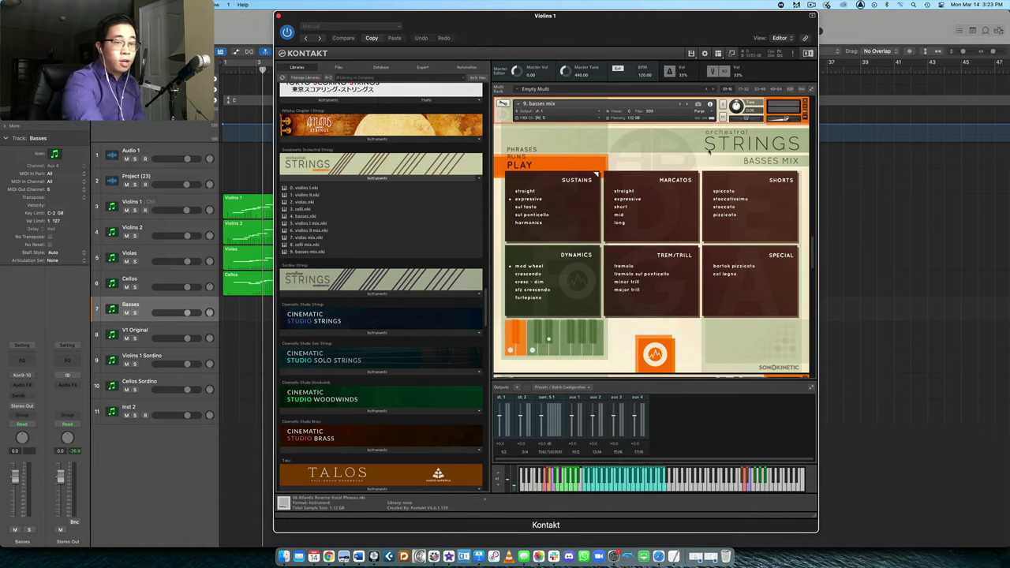
# Look back over the loaded mix patches, then select the V1 Original track for the full first violins instrument
pyautogui.scroll(-8, 708, 146)
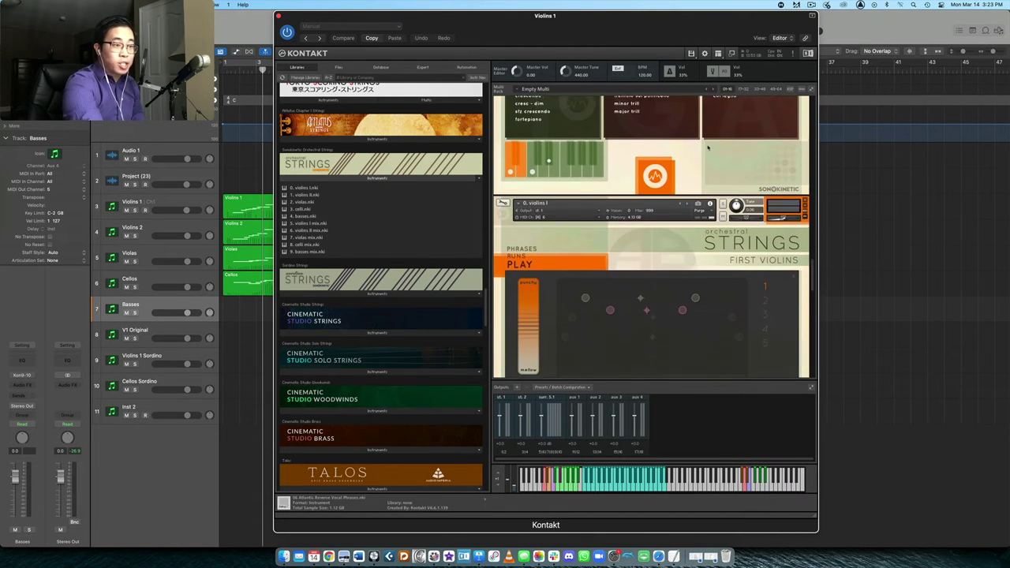
pyautogui.scroll(10, 708, 146)
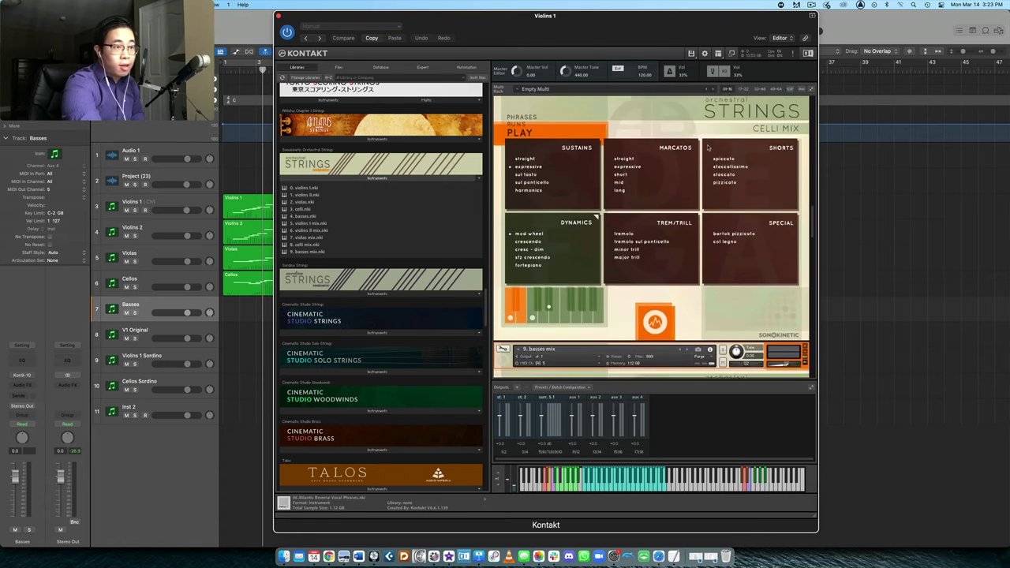
pyautogui.scroll(-10, 708, 146)
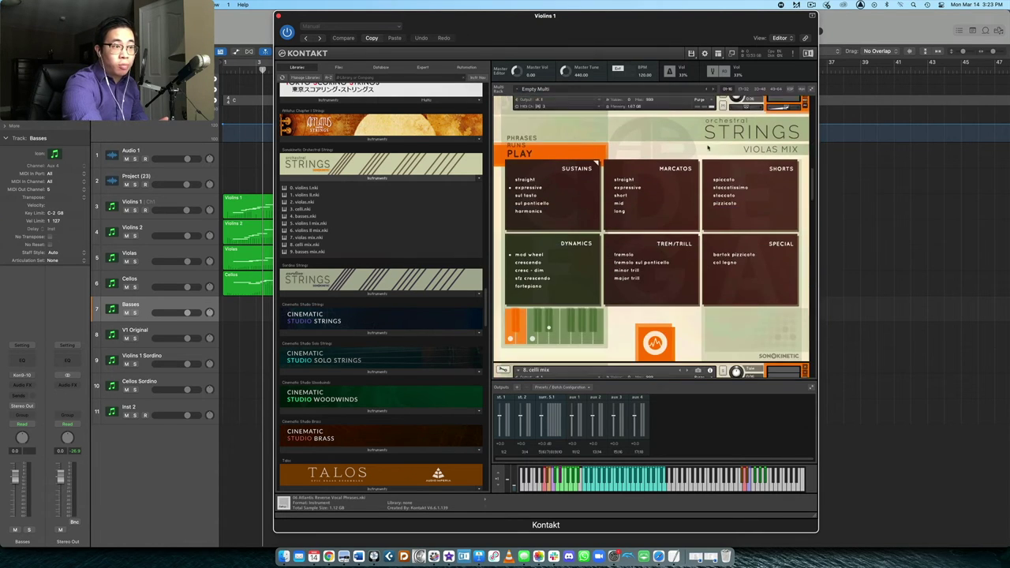
pyautogui.scroll(-6, 709, 146)
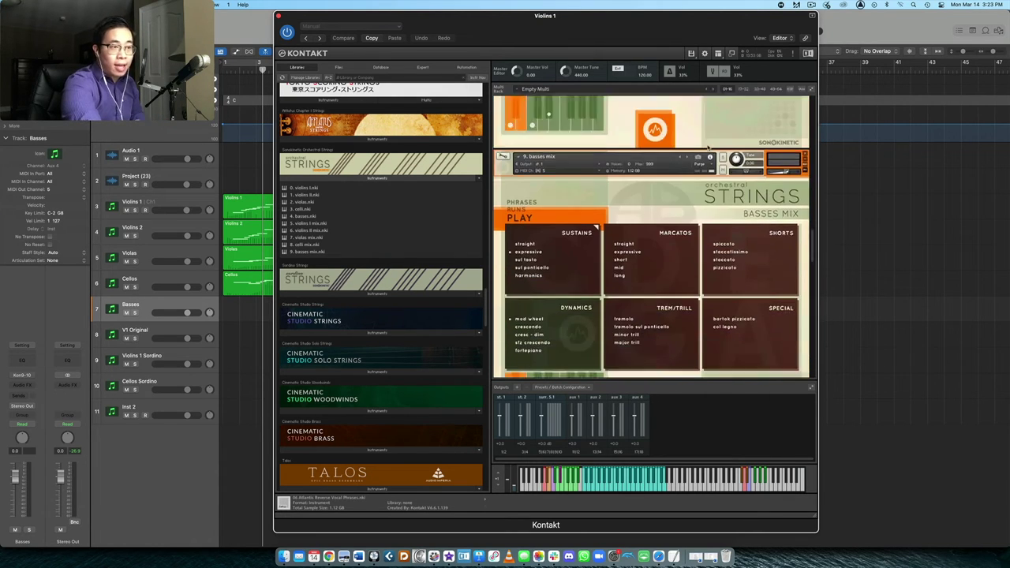
pyautogui.scroll(-3, 709, 146)
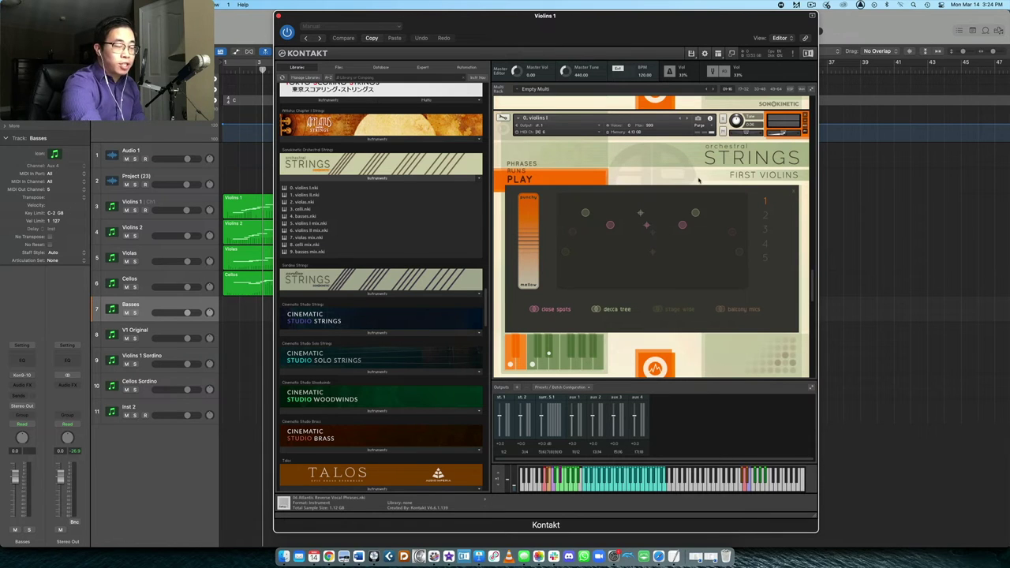
pyautogui.scroll(-2, 684, 169)
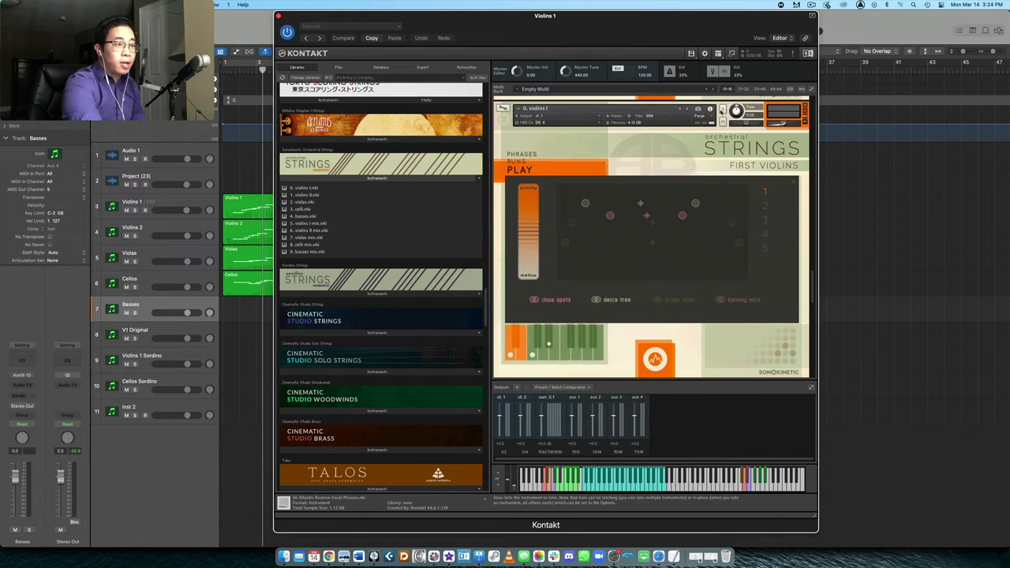
pyautogui.press('Down')
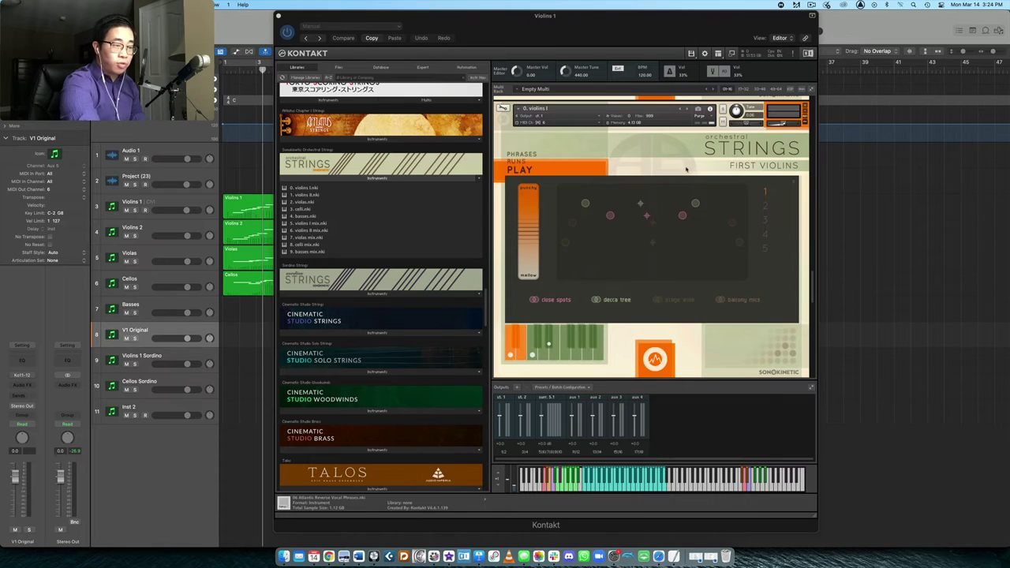
# Turn off the first violins' close spots mics and move the decca tree mics closer together on the stage
pyautogui.scroll(-2, 694, 242)
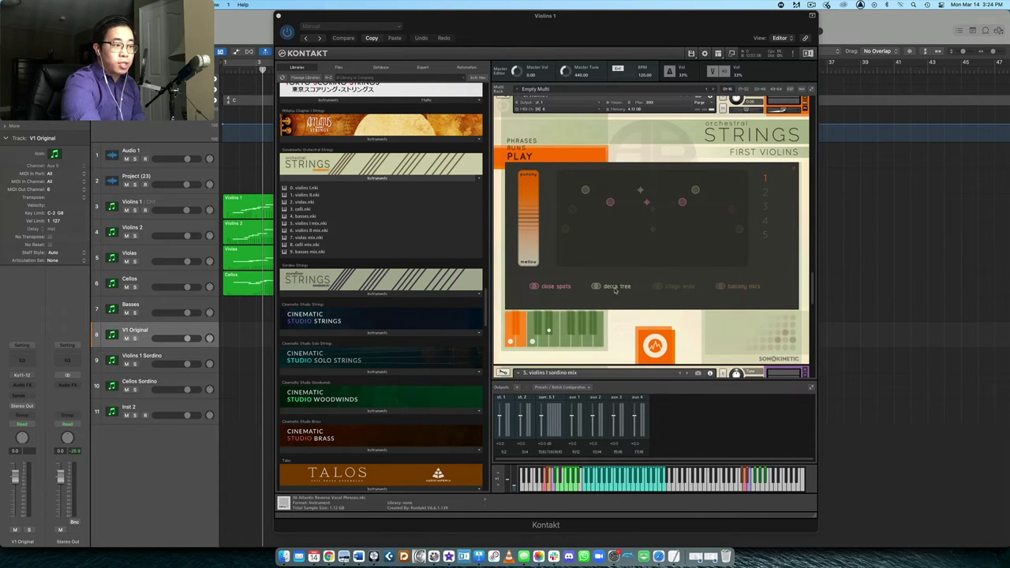
pyautogui.click(556, 289)
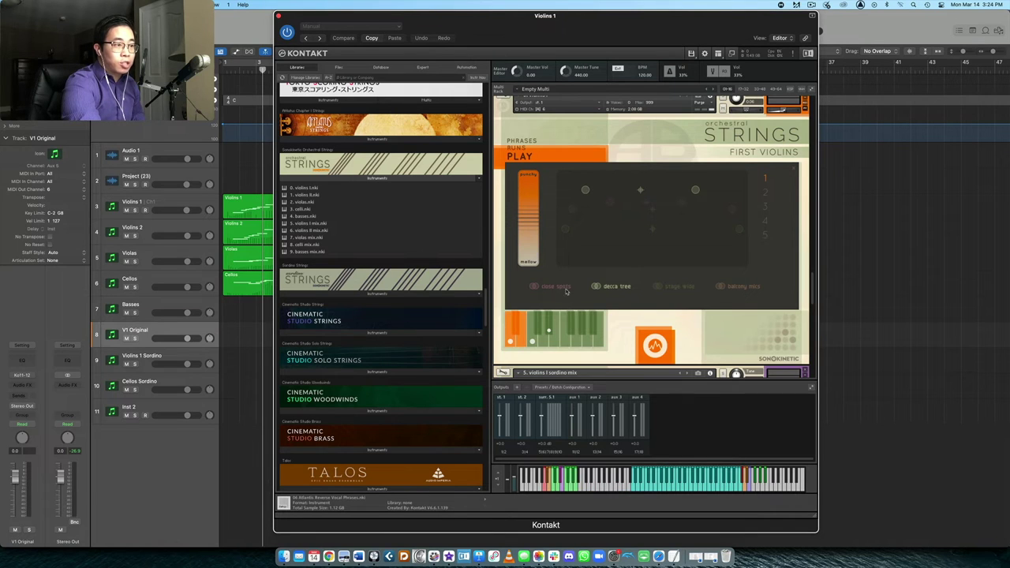
pyautogui.scroll(1, 631, 290)
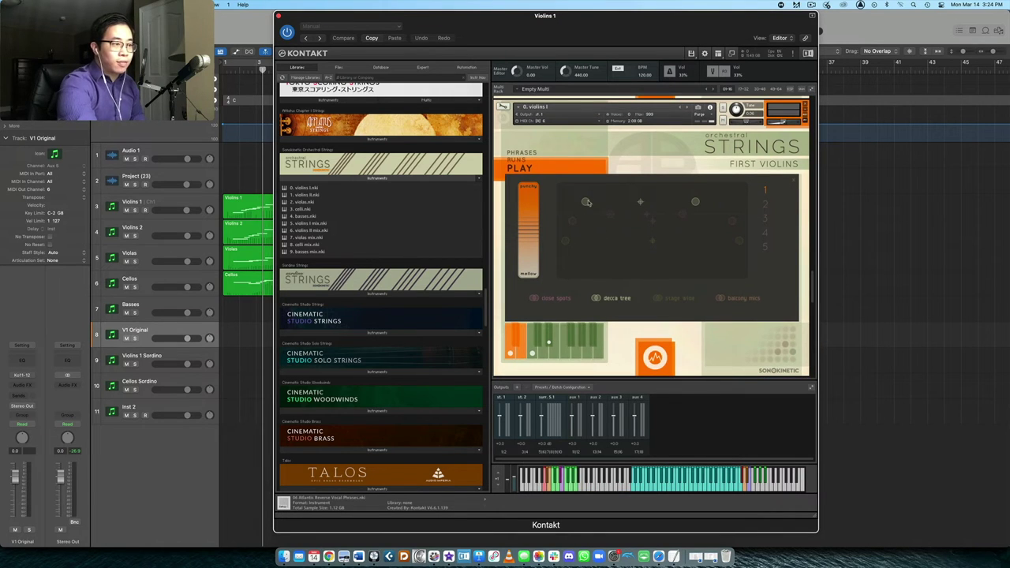
pyautogui.moveTo(612, 211); pyautogui.dragTo(602, 218)
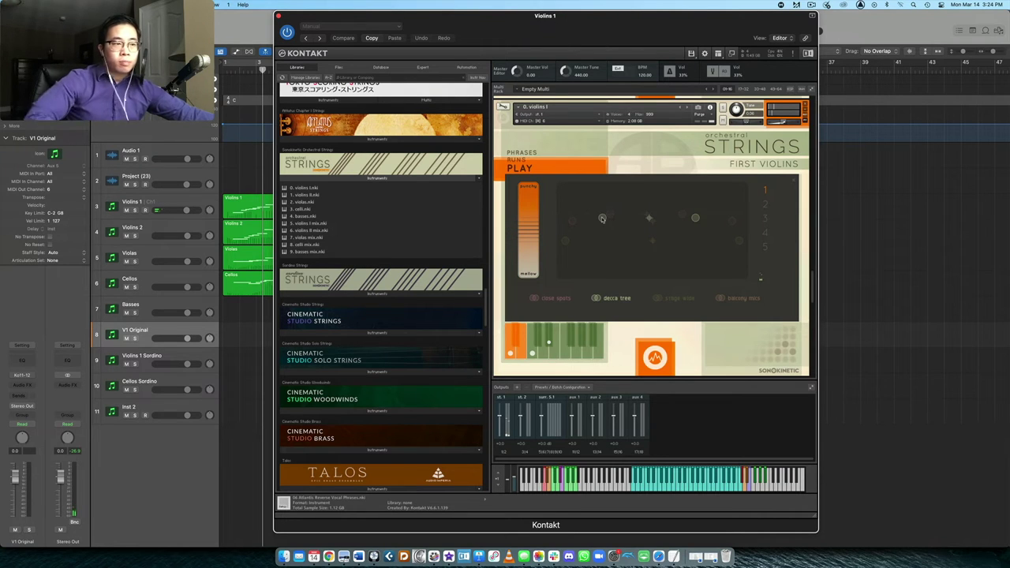
# Compare the close spots, decca tree and stage wide mics, then bring the close spots pair closer together on the stage
pyautogui.click(548, 300)
pyautogui.click(612, 299)
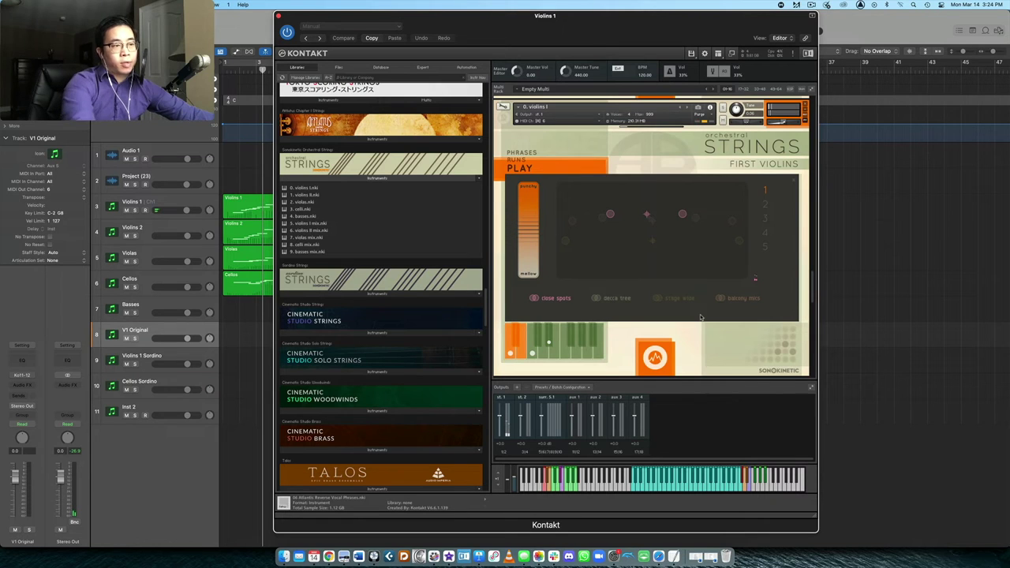
pyautogui.click(615, 300)
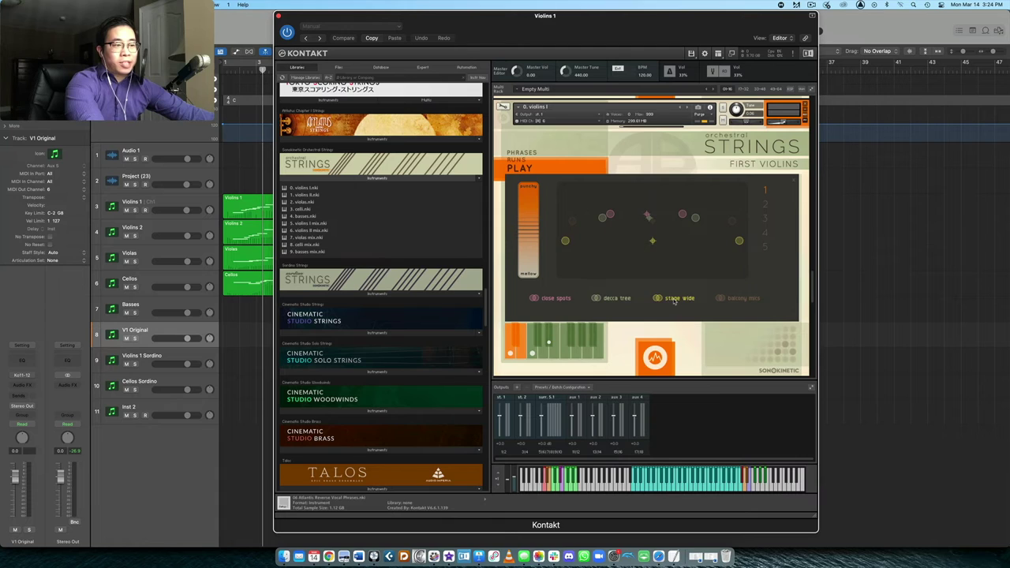
pyautogui.moveTo(695, 218); pyautogui.dragTo(680, 236)
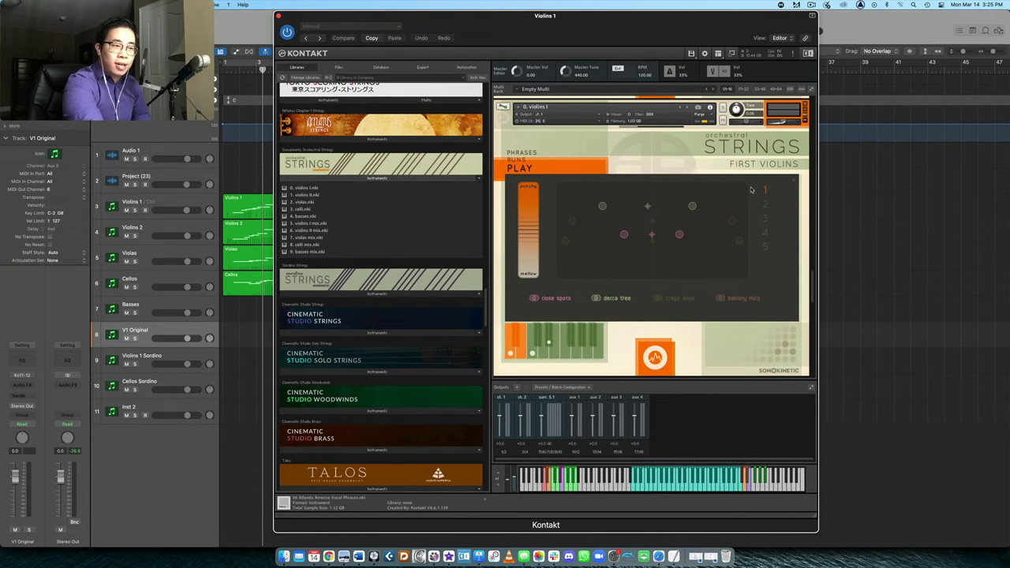
# Close the first violins' mic positioning view to return to the articulation grid
pyautogui.scroll(-1, 720, 192)
pyautogui.scroll(-2, 720, 193)
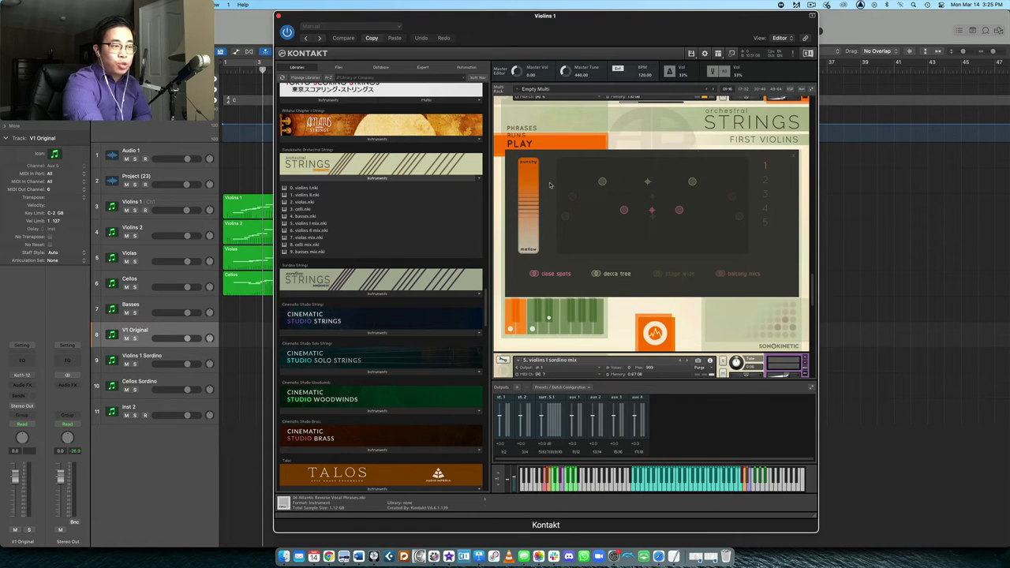
pyautogui.click(794, 159)
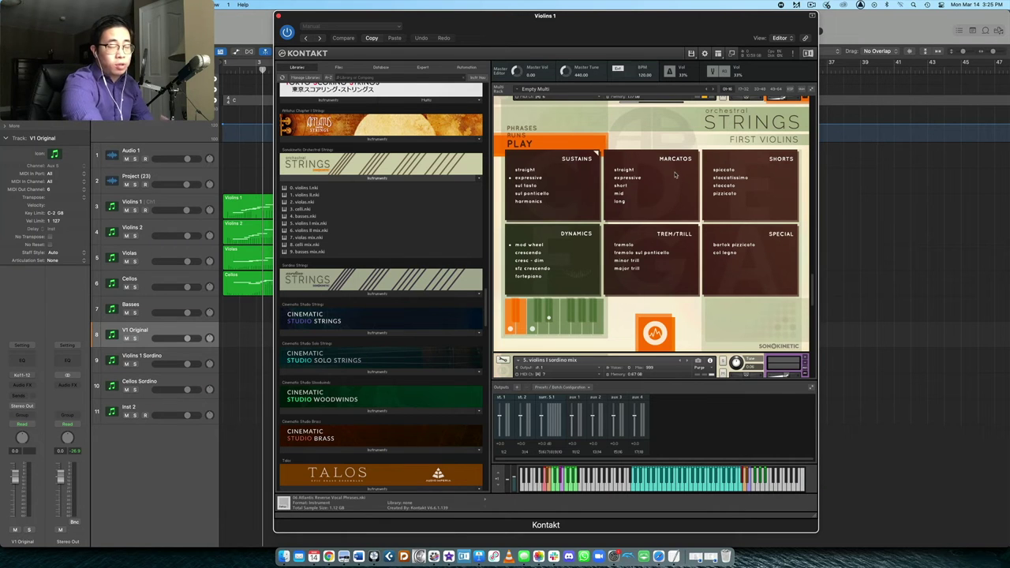
# Collapse the Orchestral Strings instrument list, then view and collapse the Sordino Strings instrument list
pyautogui.scroll(5, 694, 159)
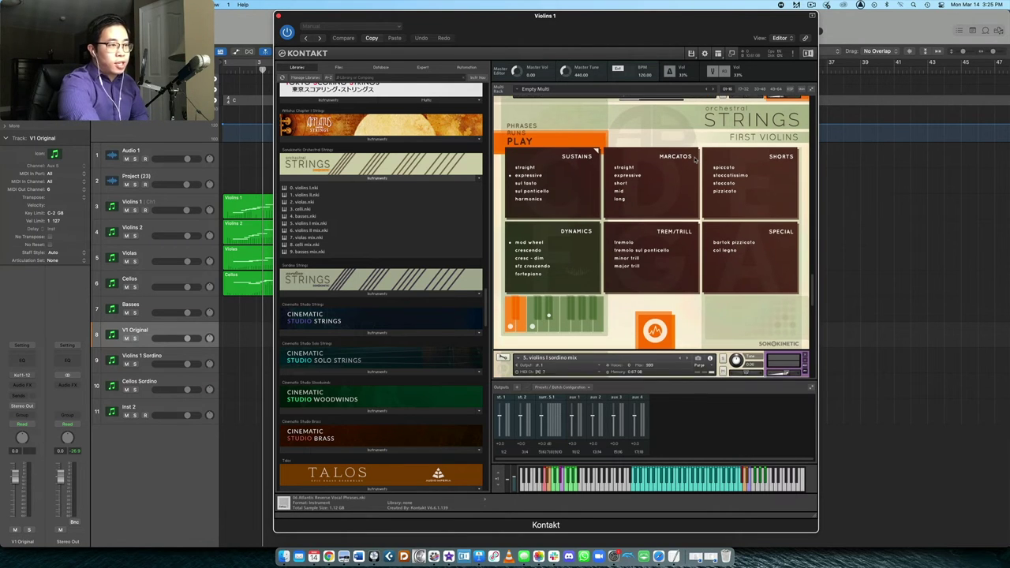
pyautogui.scroll(-8, 695, 161)
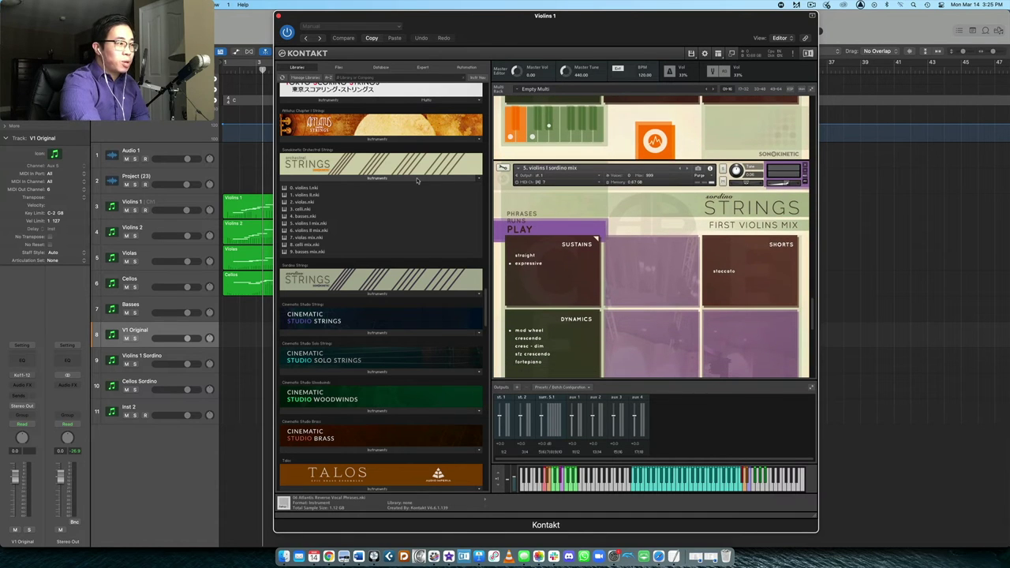
pyautogui.click(323, 178)
pyautogui.click(324, 217)
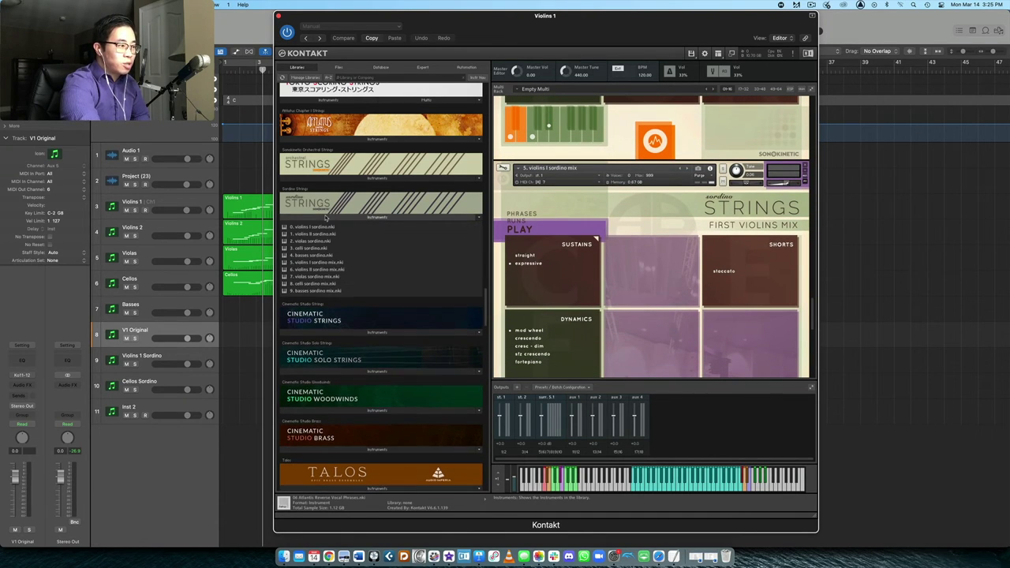
pyautogui.click(324, 217)
# Select the Violins 1 Sordino track to audition its expressive sustain, then set the first violins sordino mix to staccato
pyautogui.scroll(-2, 621, 213)
pyautogui.scroll(5, 621, 213)
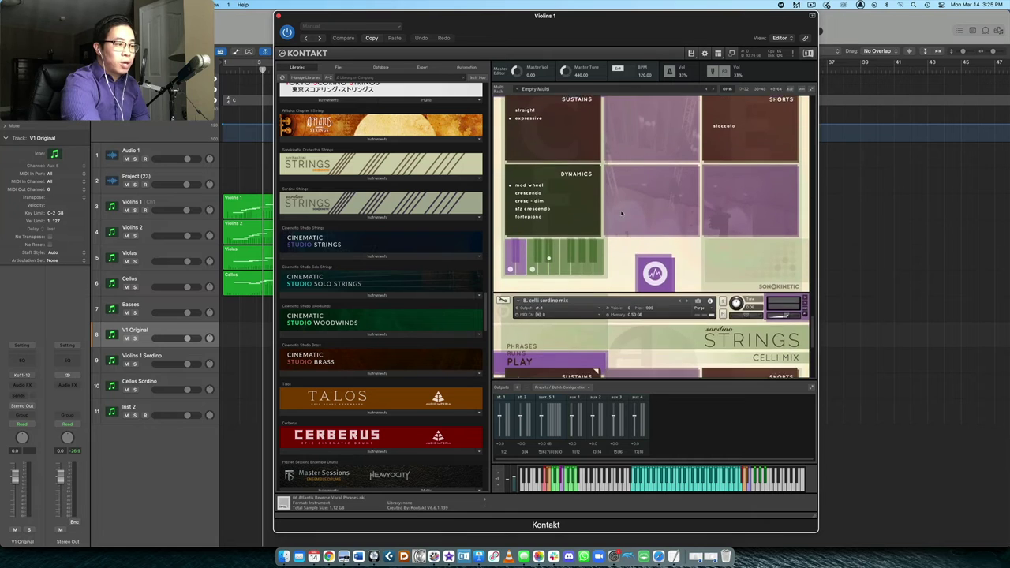
pyautogui.scroll(-7, 639, 198)
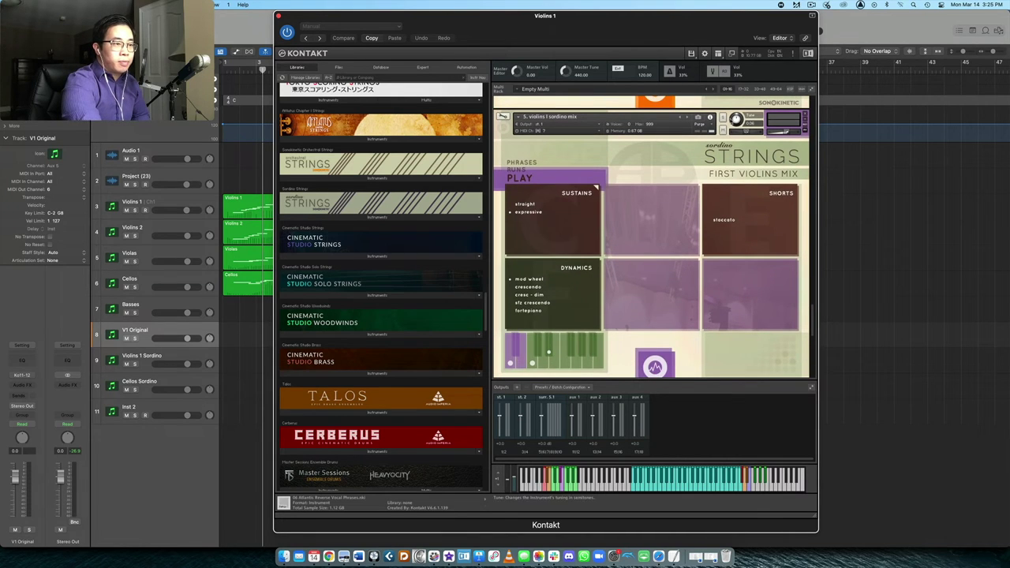
pyautogui.click(154, 359)
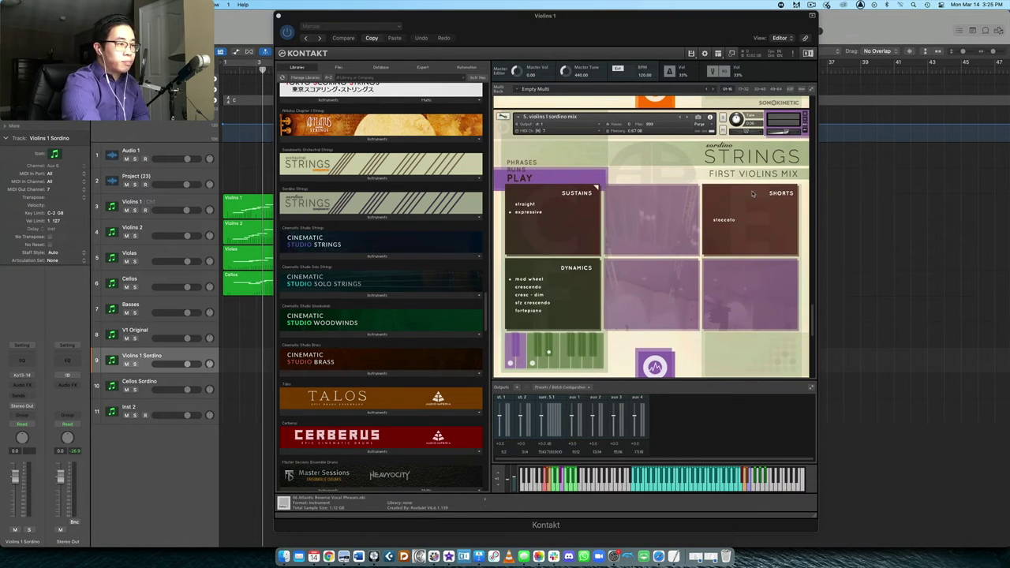
pyautogui.scroll(-2, 677, 174)
pyautogui.scroll(2, 678, 173)
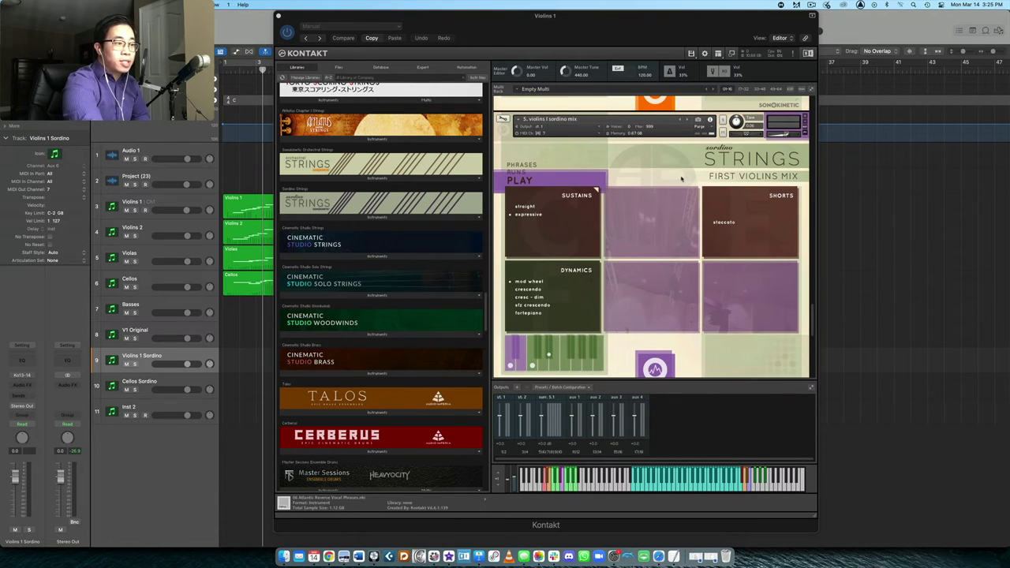
pyautogui.scroll(-2, 683, 179)
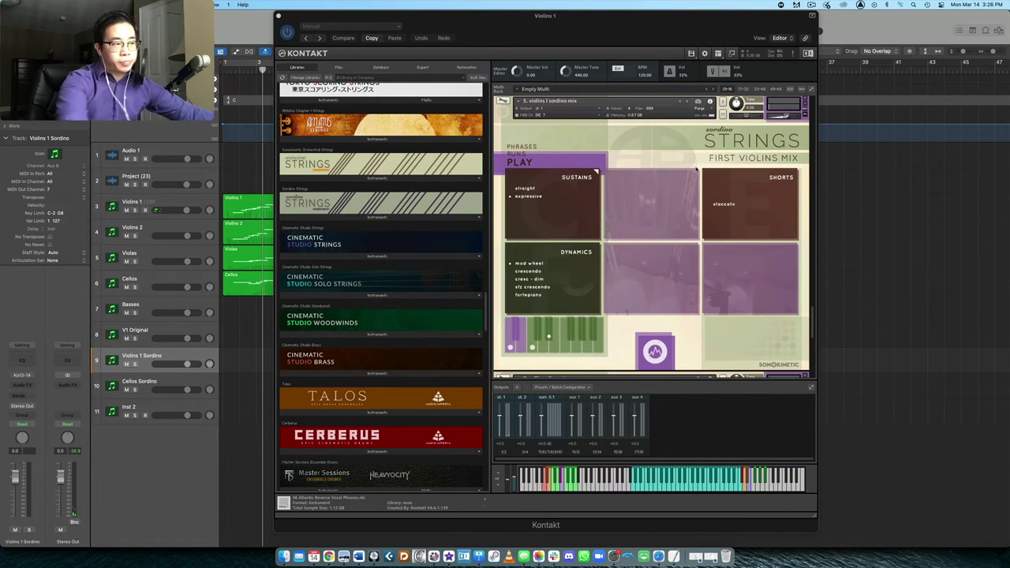
pyautogui.click(727, 207)
pyautogui.click(727, 208)
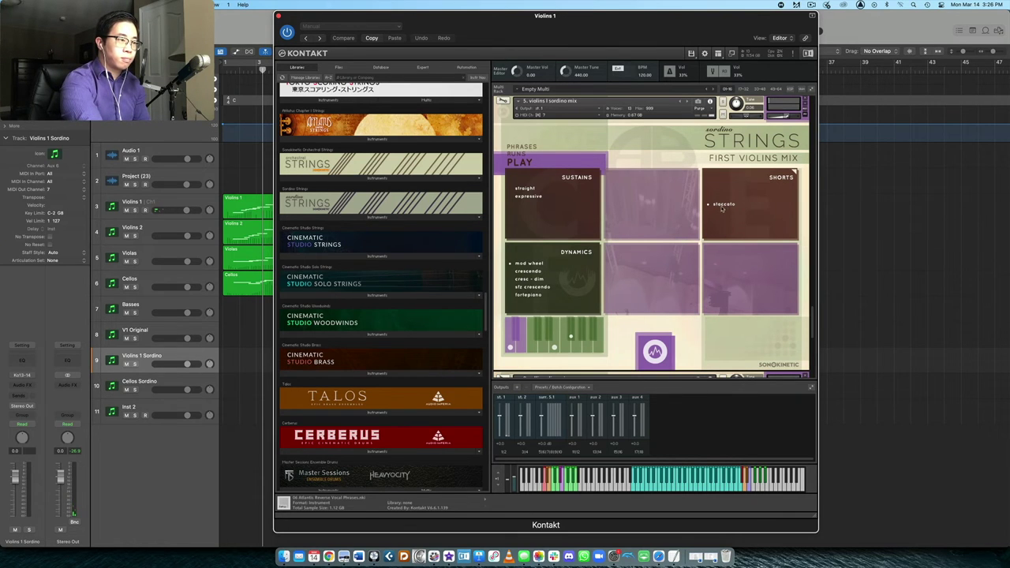
# Solo the celli sordino mix for the Cellos Sordino track and switch its articulation to staccato
pyautogui.scroll(-3, 721, 207)
pyautogui.scroll(-2, 721, 207)
pyautogui.click(720, 184)
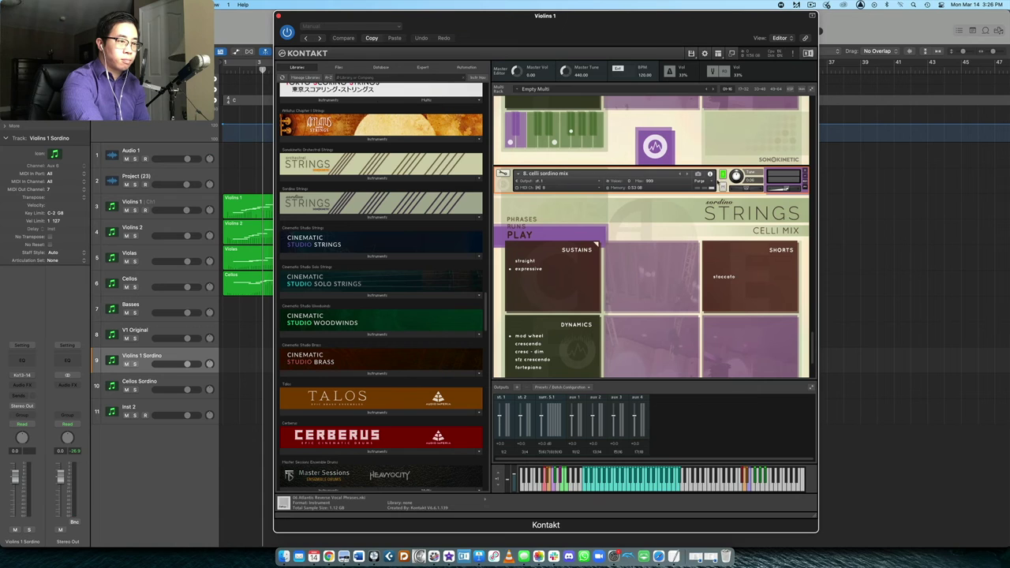
pyautogui.scroll(-1, 720, 184)
pyautogui.click(150, 385)
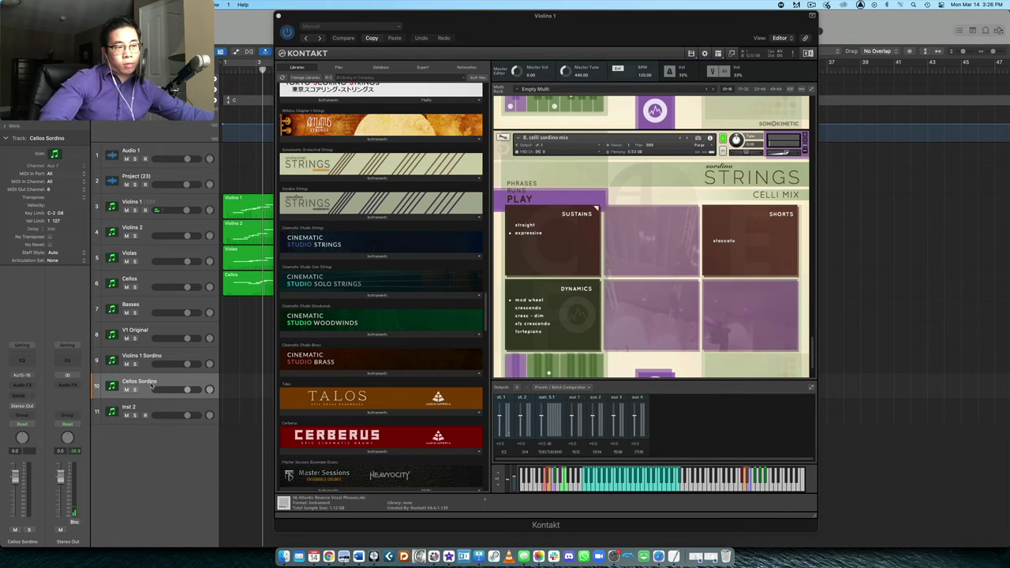
pyautogui.click(724, 245)
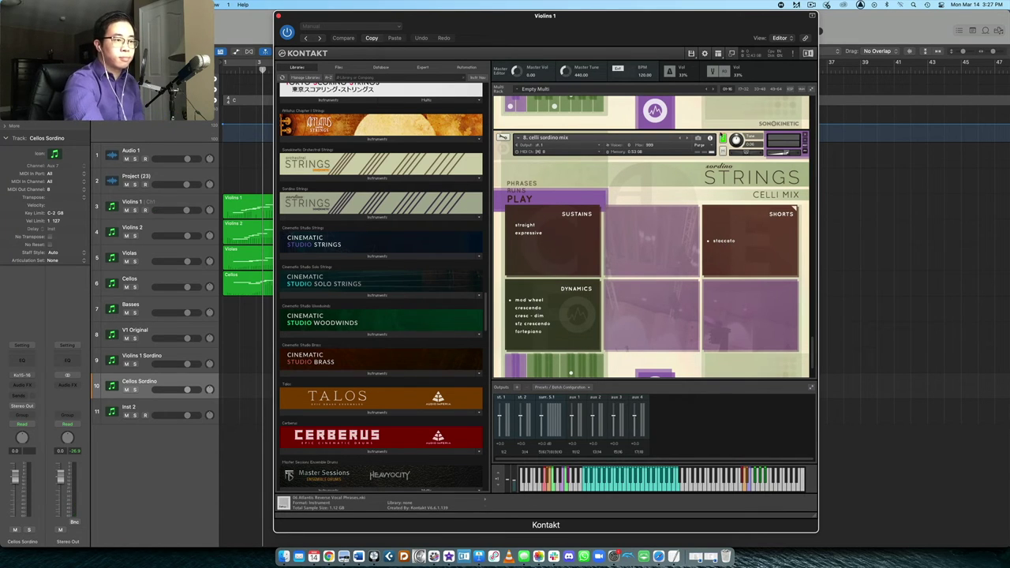
# Examine the loaded sordino instruments' articulations, comparing the first violins sordino mix with the regular Orchestral Strings sections
pyautogui.scroll(5, 723, 149)
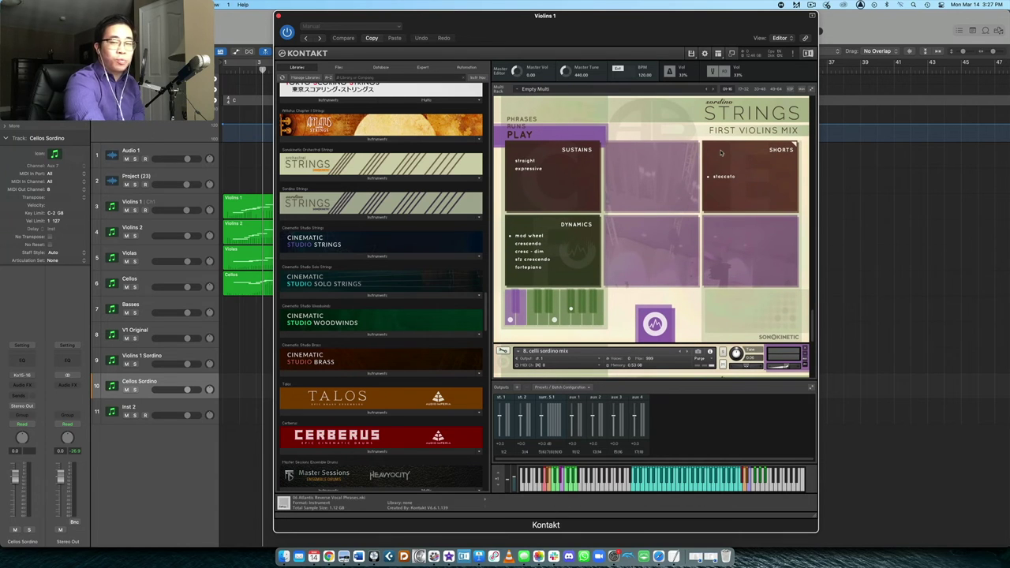
pyautogui.scroll(2, 732, 152)
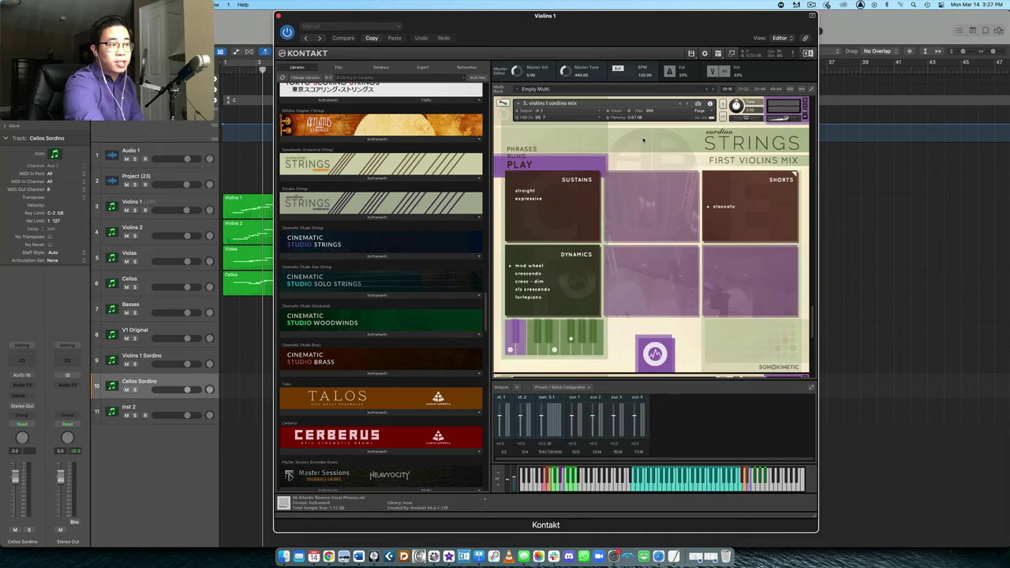
pyautogui.scroll(3, 646, 140)
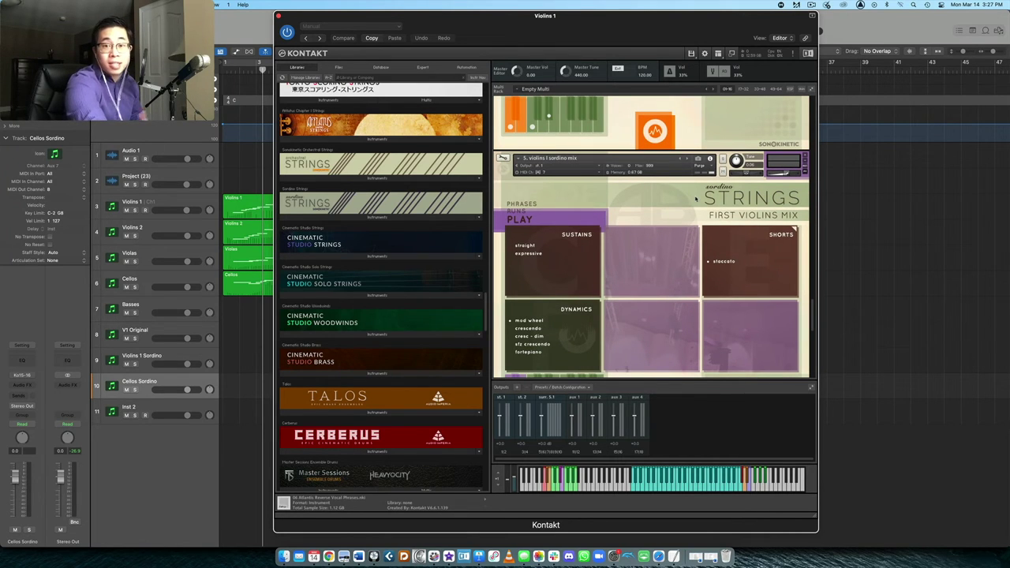
pyautogui.scroll(10, 677, 197)
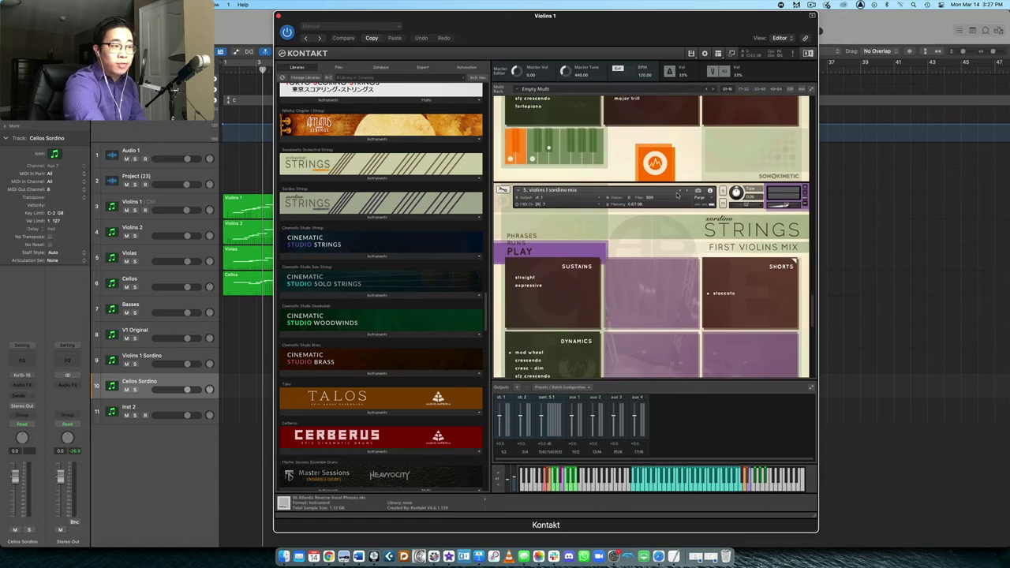
pyautogui.scroll(-12, 676, 196)
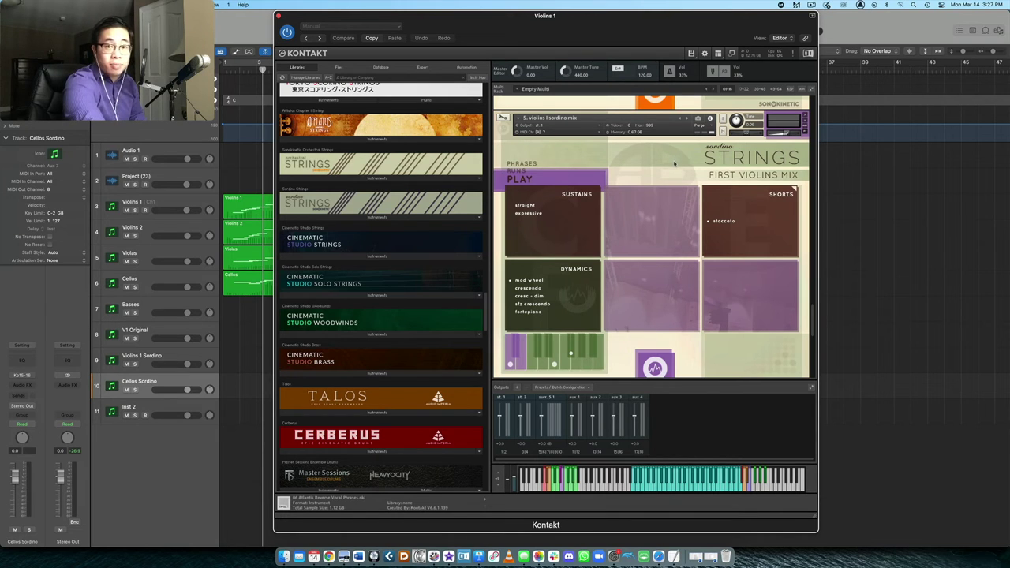
pyautogui.scroll(1, 675, 166)
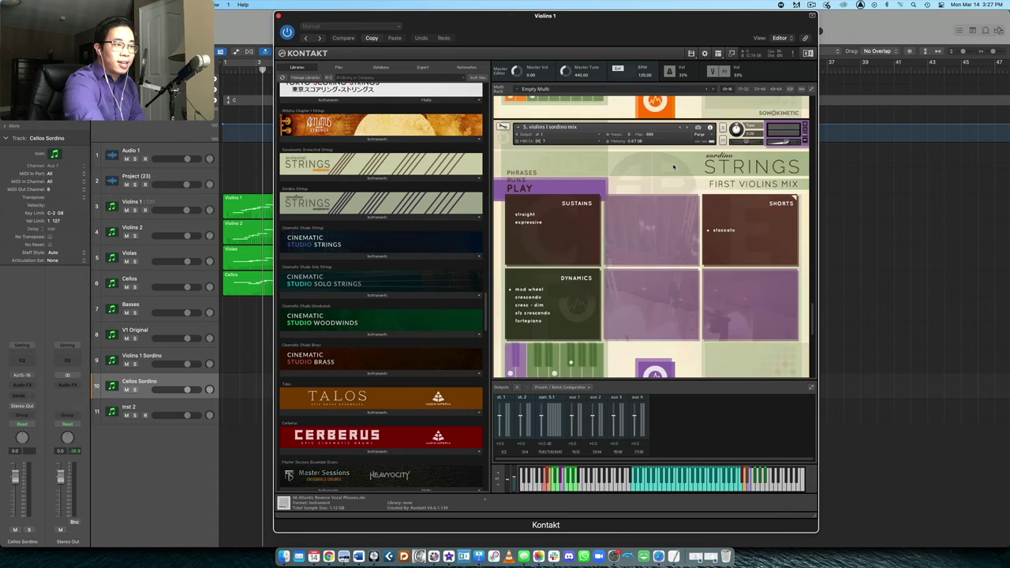
pyautogui.scroll(-12, 674, 167)
pyautogui.scroll(12, 673, 166)
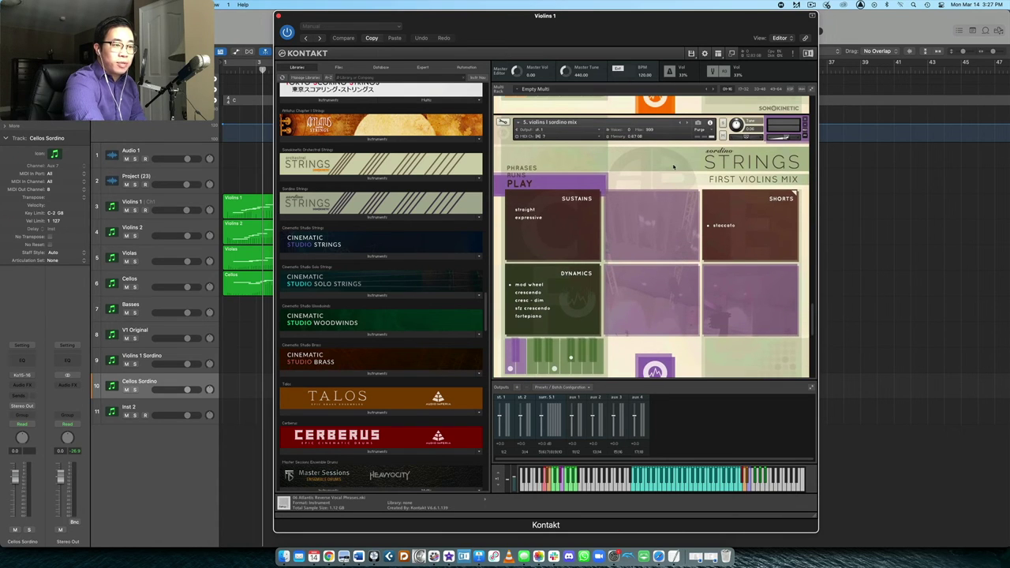
pyautogui.scroll(-10, 713, 168)
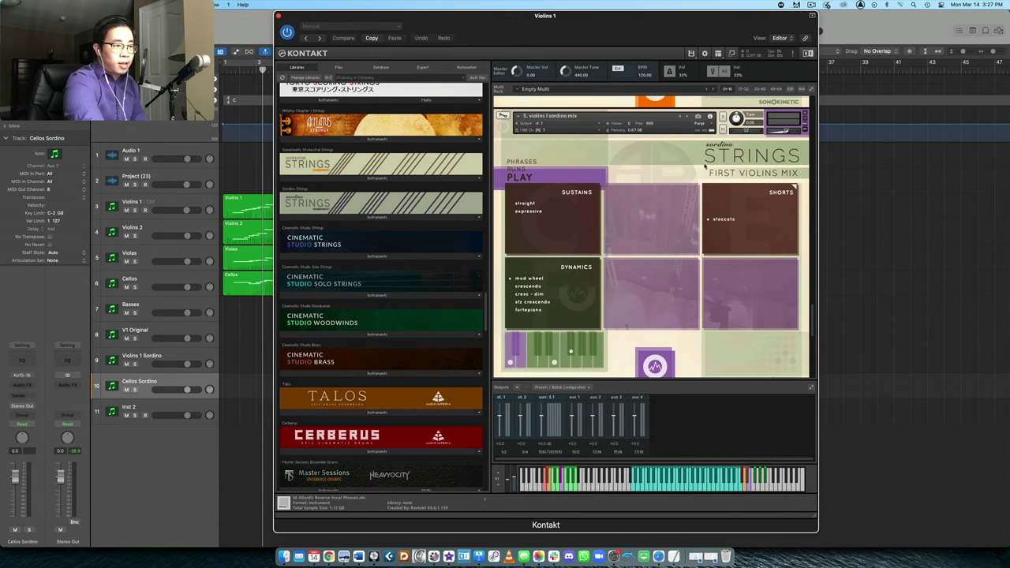
pyautogui.scroll(6, 710, 173)
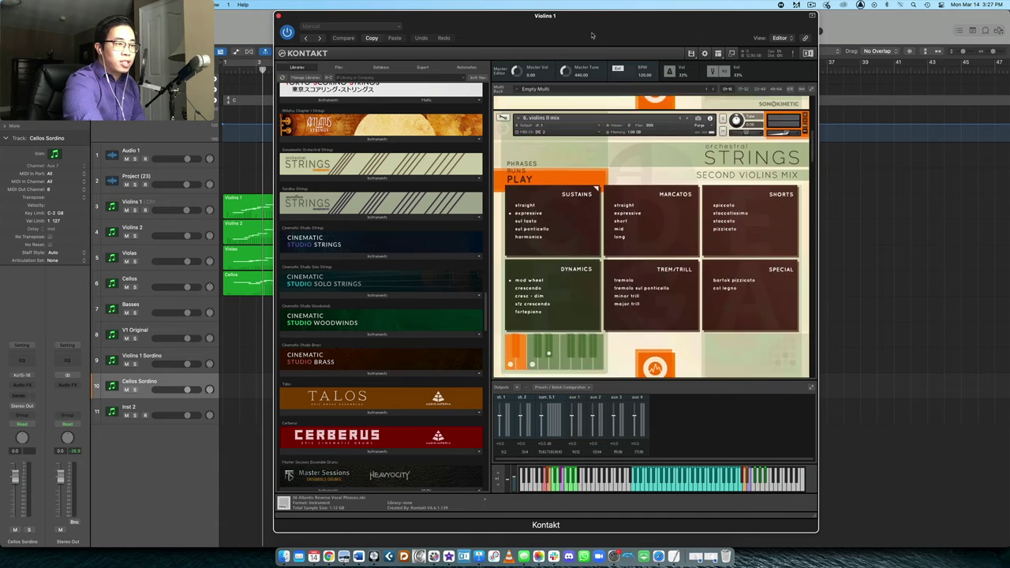
# Move the Kontakt window aside, return the playhead to the project start, and bring the Kontakt window back up
pyautogui.moveTo(586, 38); pyautogui.dragTo(742, 393)
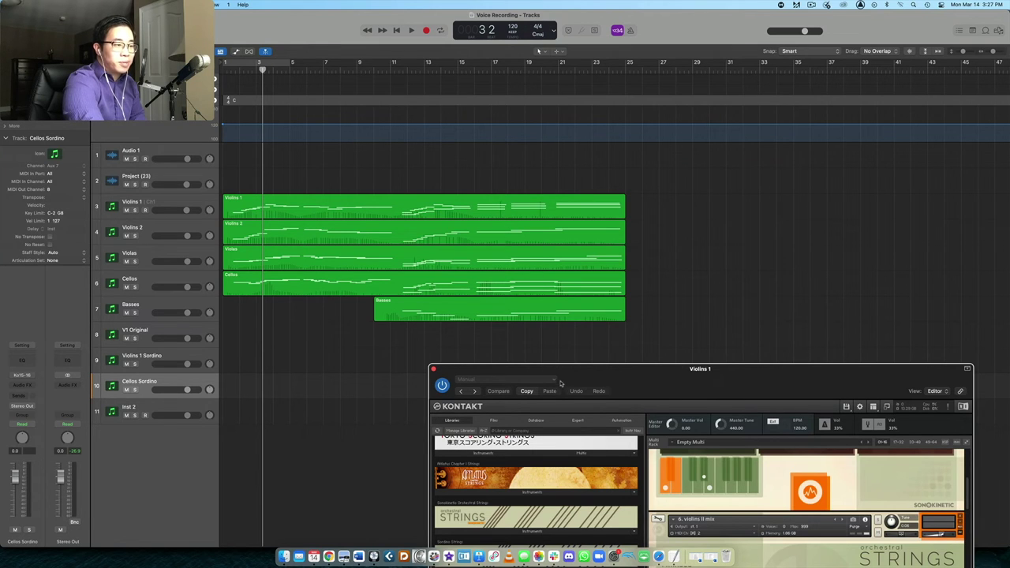
pyautogui.click(696, 228)
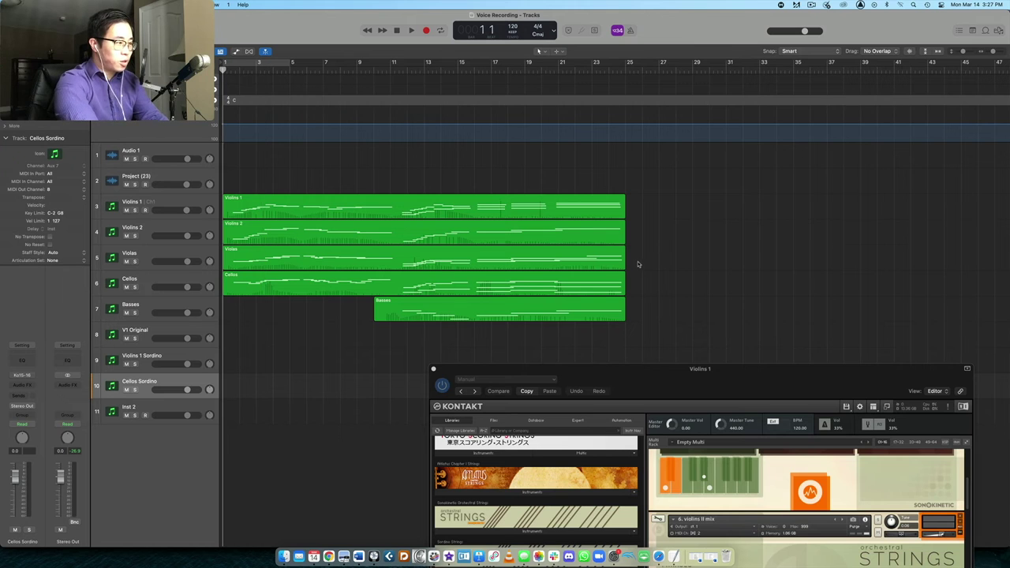
pyautogui.doubleClick(701, 369)
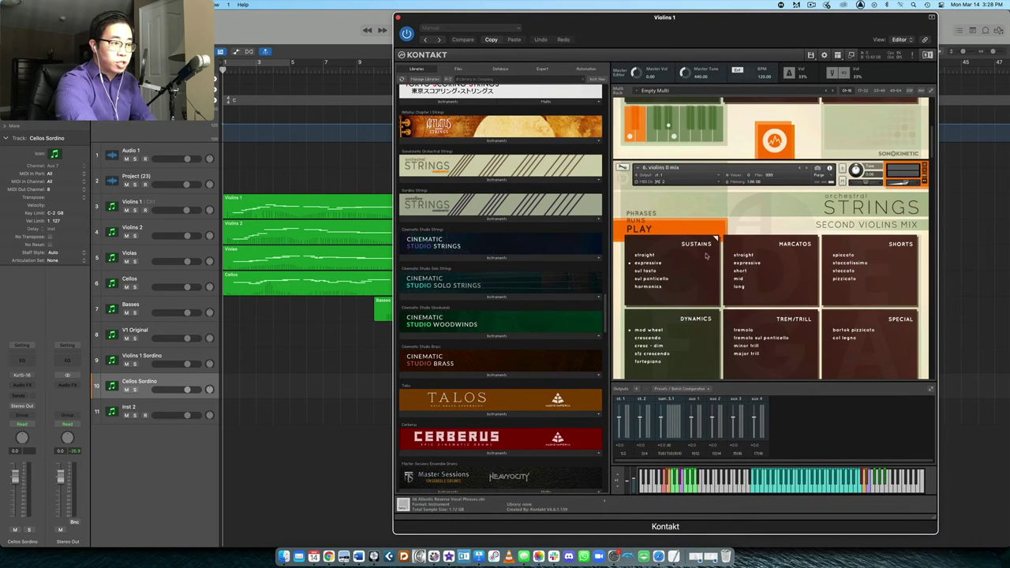
# Set the first violins mix to expressive sustain and check the selected articulations of the remaining Orchestral Strings instruments
pyautogui.scroll(4, 721, 282)
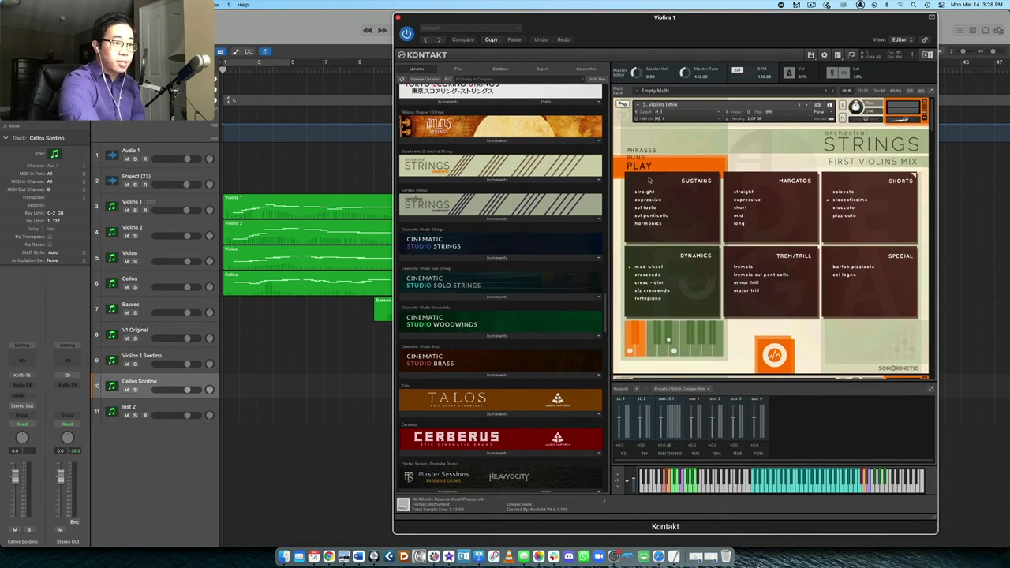
pyautogui.scroll(-3, 686, 215)
pyautogui.scroll(5, 686, 215)
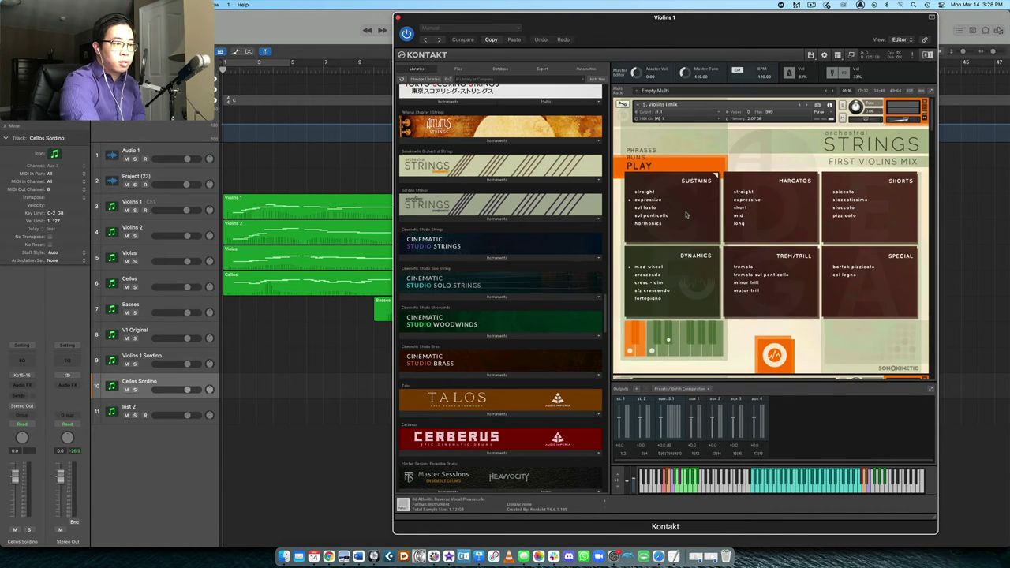
pyautogui.scroll(-3, 687, 221)
pyautogui.scroll(-6, 689, 225)
pyautogui.scroll(-3, 689, 225)
pyautogui.scroll(-6, 688, 225)
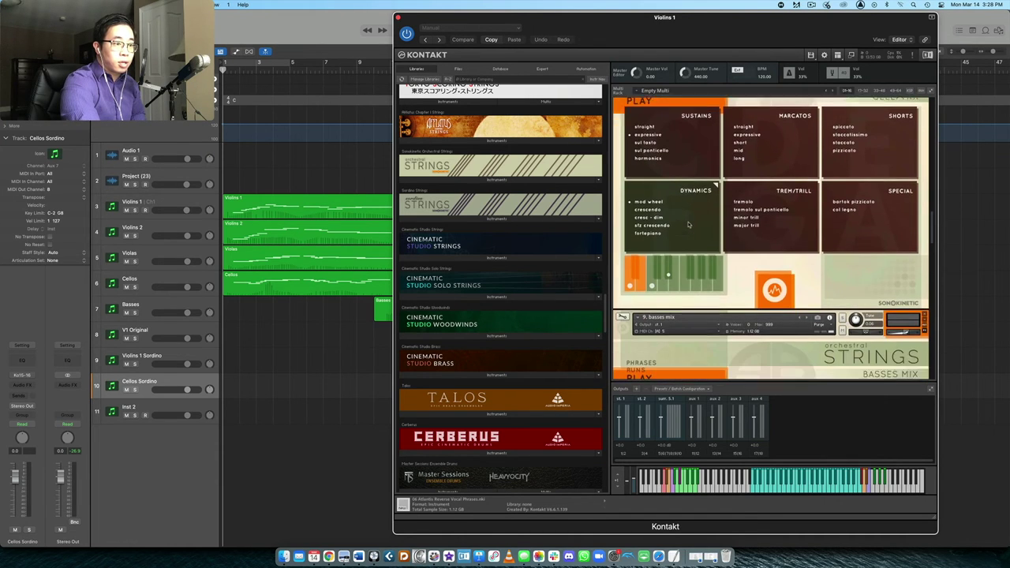
pyautogui.scroll(-5, 688, 225)
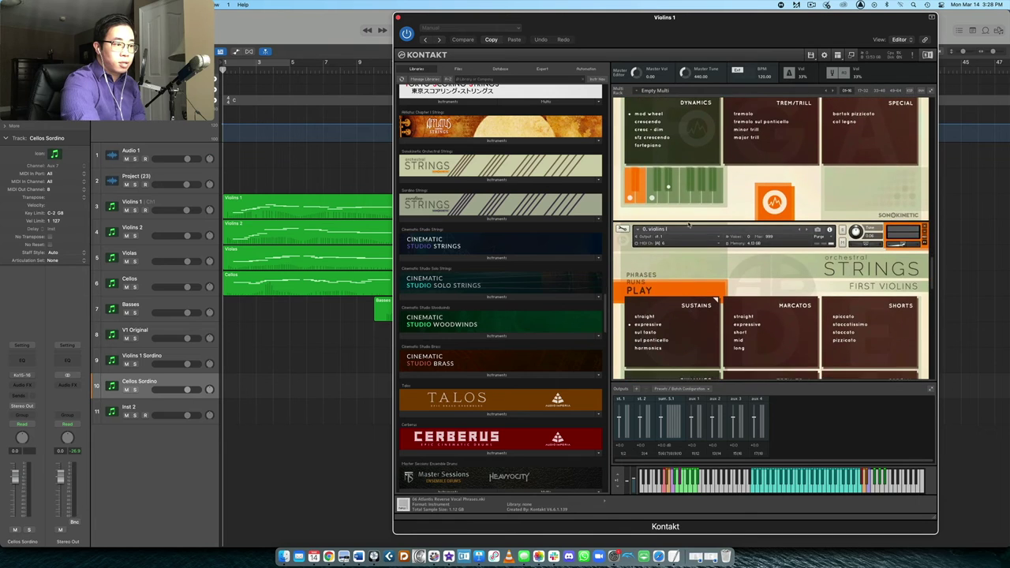
# Select the Violins 1 track and play the string arrangement from the start while viewing the instruments in the Kontakt rack
pyautogui.click(293, 350)
pyautogui.click(173, 202)
pyautogui.press('space')
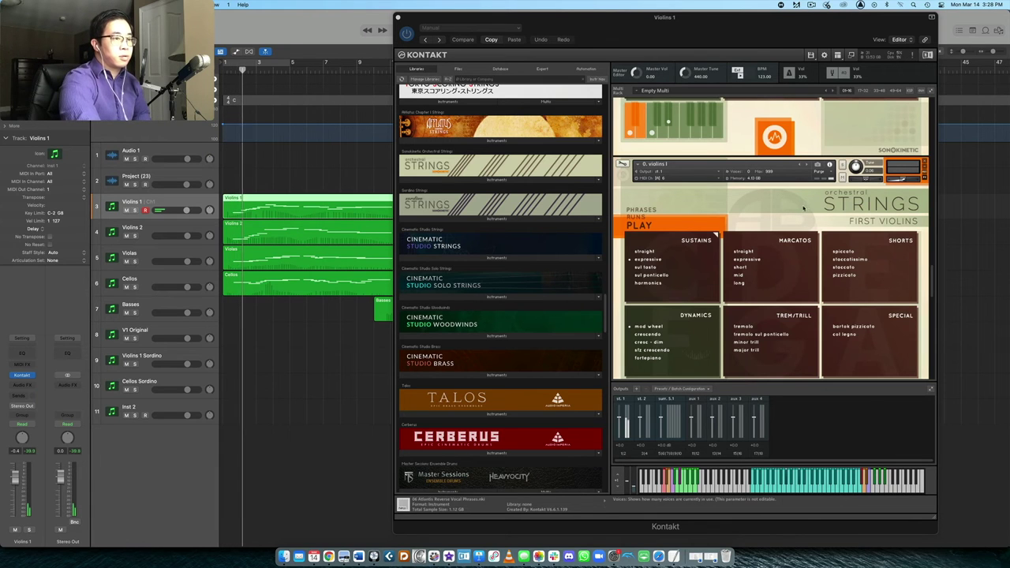
pyautogui.scroll(1, 810, 203)
pyautogui.scroll(15, 810, 204)
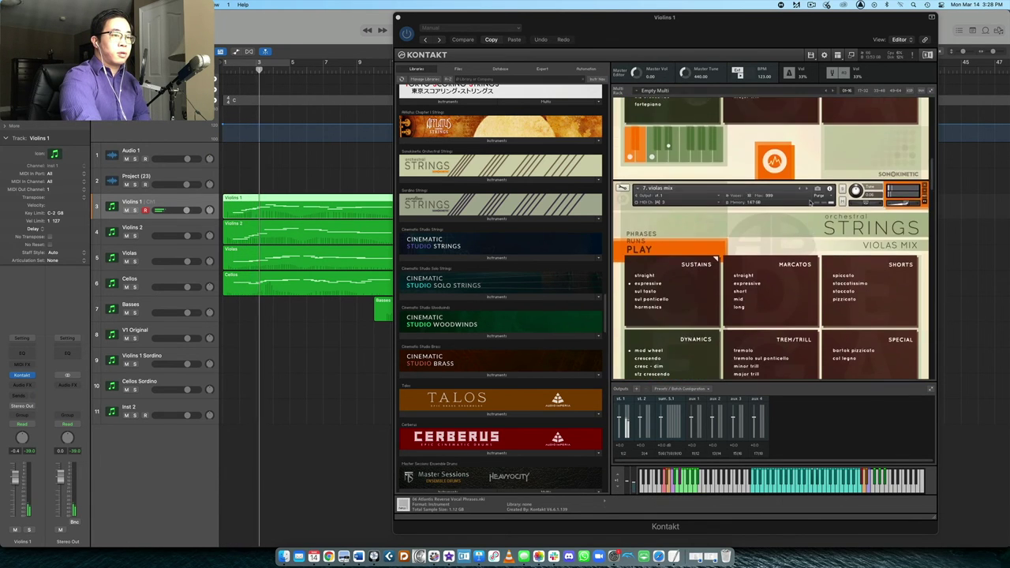
pyautogui.scroll(2, 810, 204)
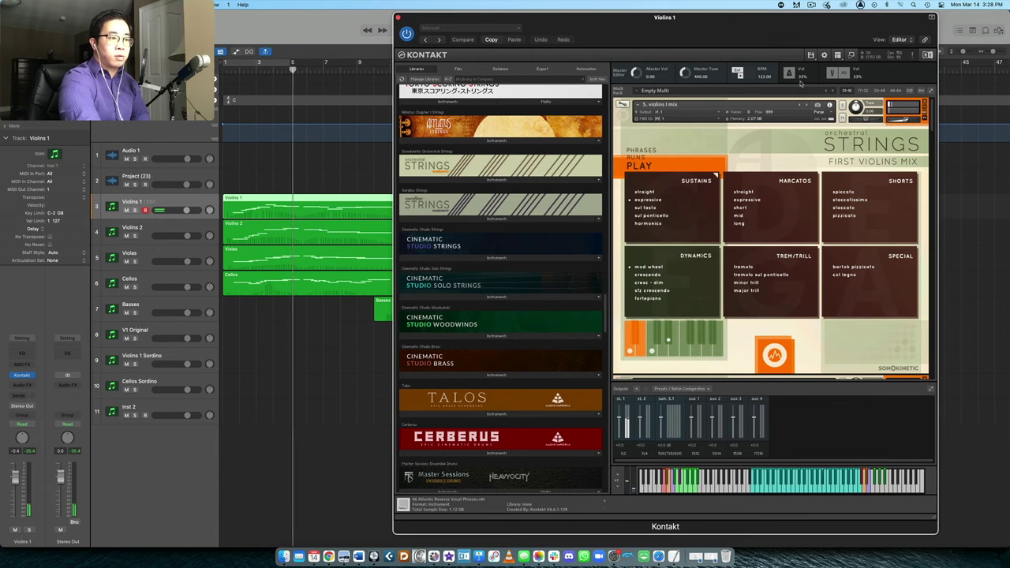
# Close the Kontakt window, listen to the arrangement through to the end of the regions, and stop playback
pyautogui.moveTo(755, 39); pyautogui.dragTo(811, 73)
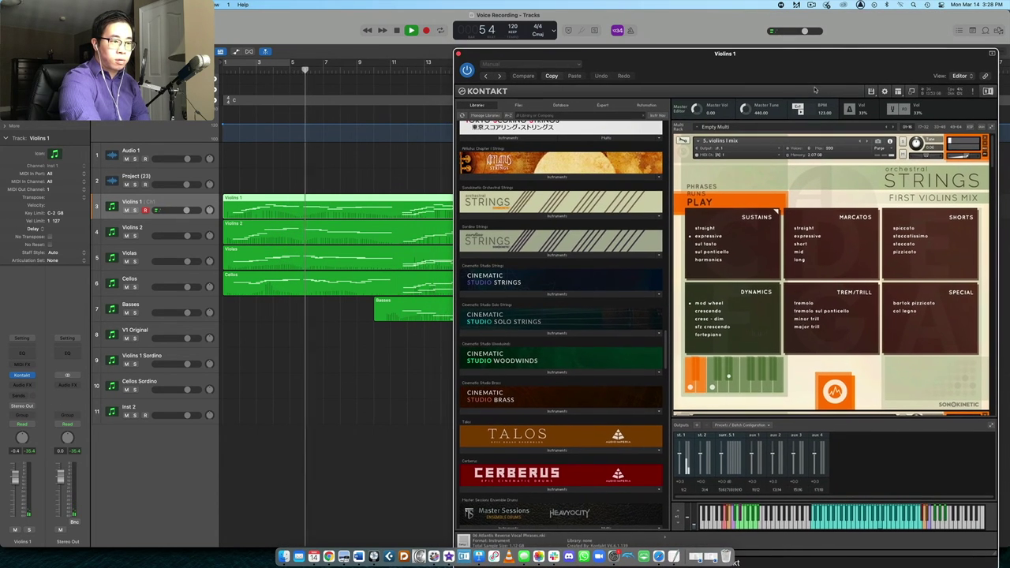
pyautogui.click(456, 51)
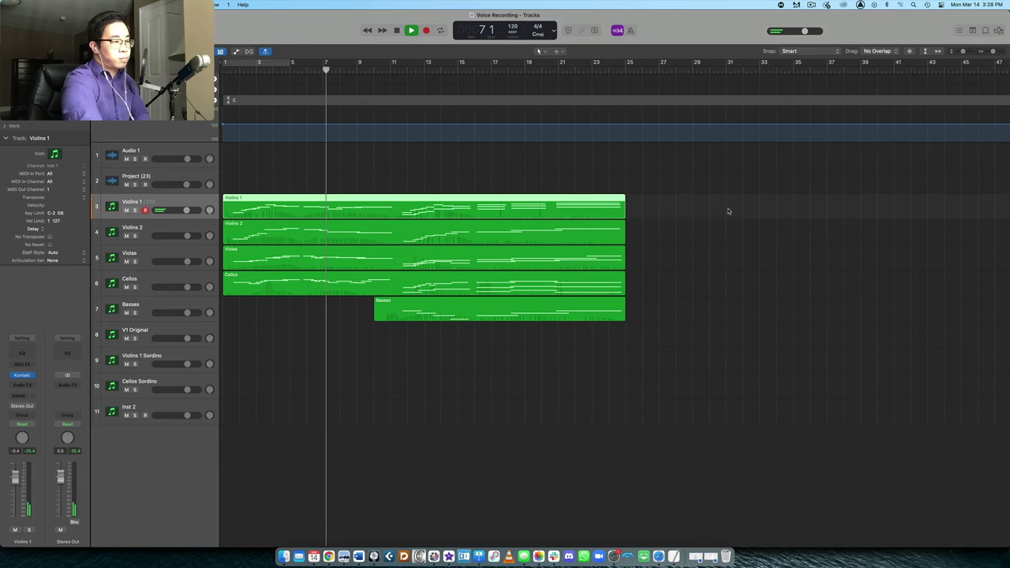
pyautogui.scroll(5, 961, 197)
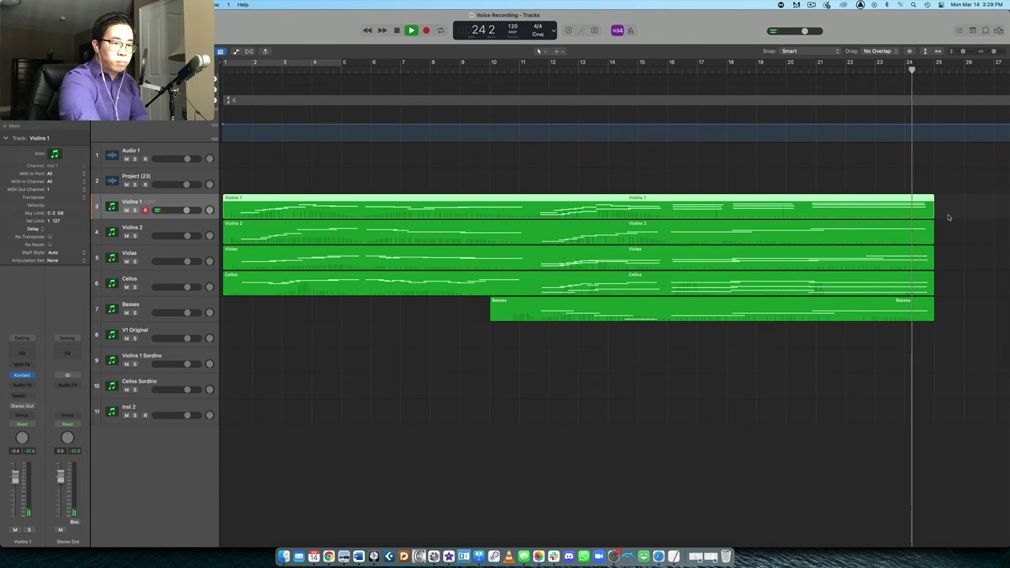
pyautogui.press('space')
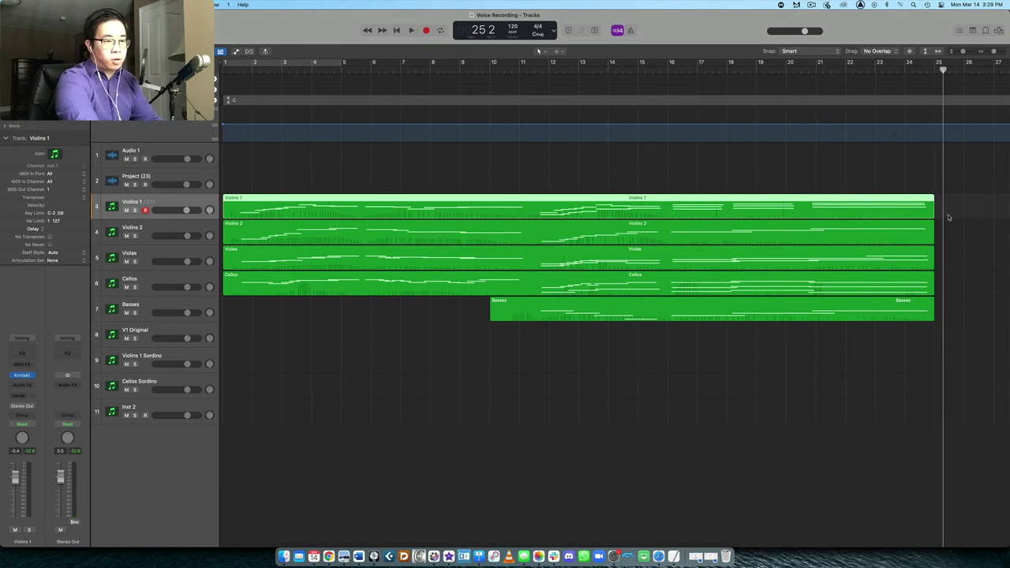
# Open all five string regions together in the Piano Roll, with the automation area hidden and the note rows made smaller
pyautogui.moveTo(936, 340); pyautogui.dragTo(805, 218)
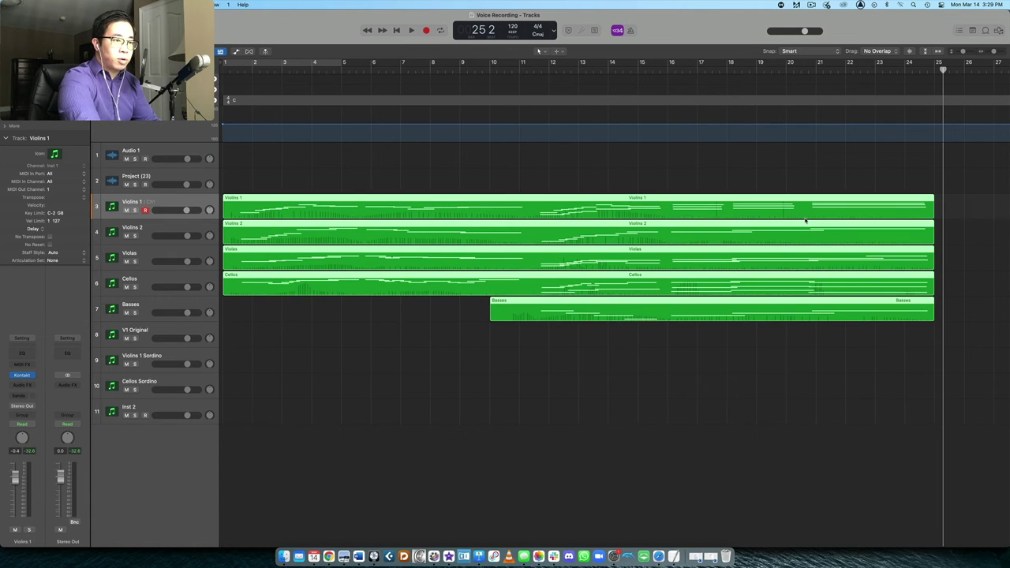
pyautogui.doubleClick(798, 226)
pyautogui.hscroll(15, 661, 444)
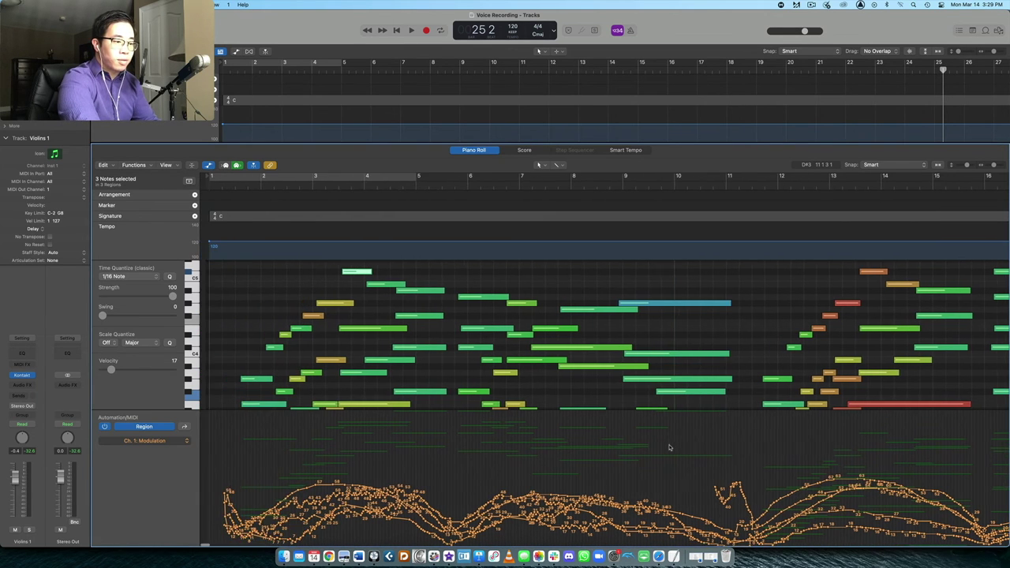
pyautogui.hscroll(-15, 669, 448)
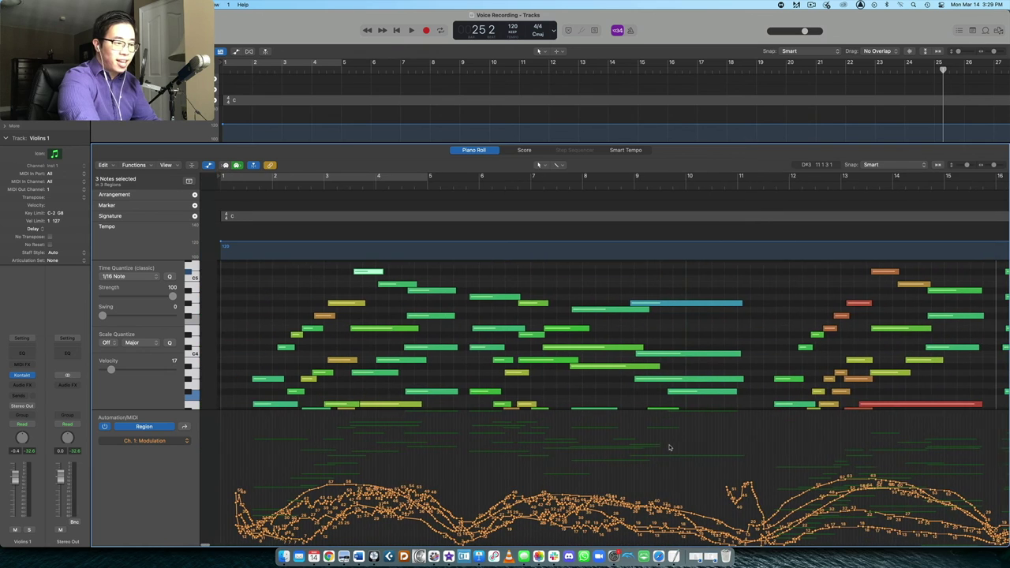
pyautogui.click(209, 165)
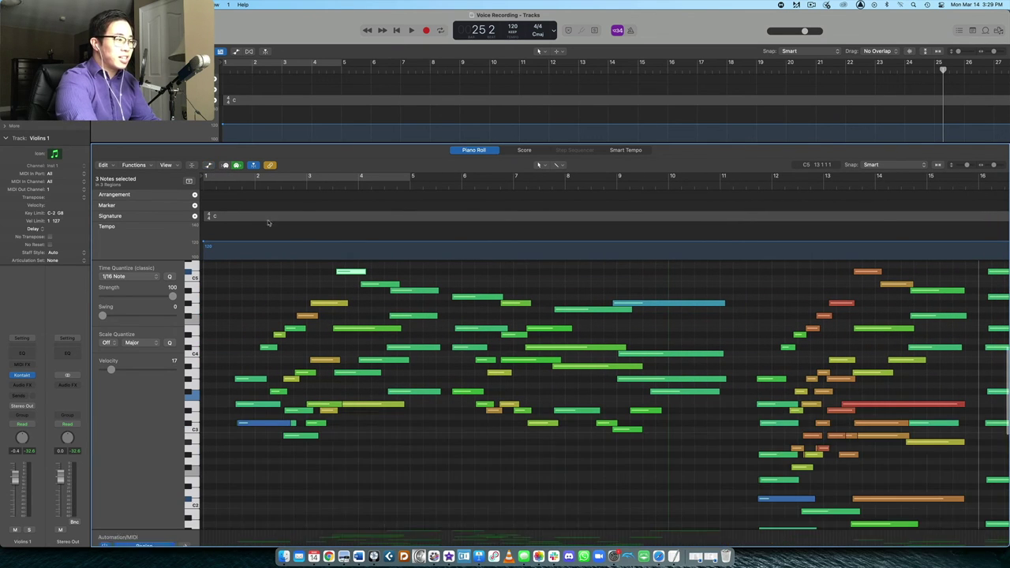
pyautogui.moveTo(968, 167); pyautogui.dragTo(967, 166)
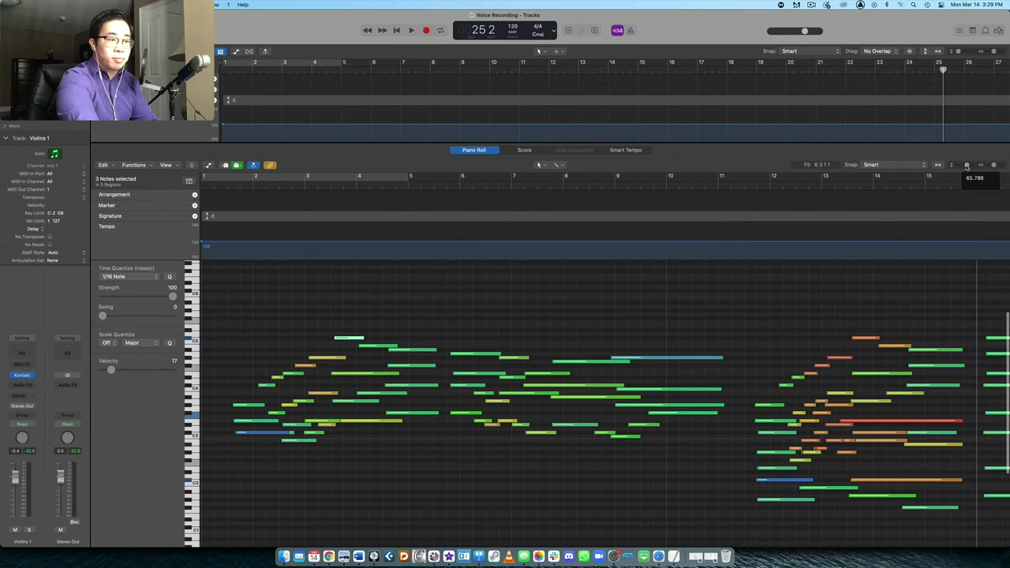
# Play the string arrangement from the start and follow the notes of all five string parts in the Piano Roll
pyautogui.press('Return')
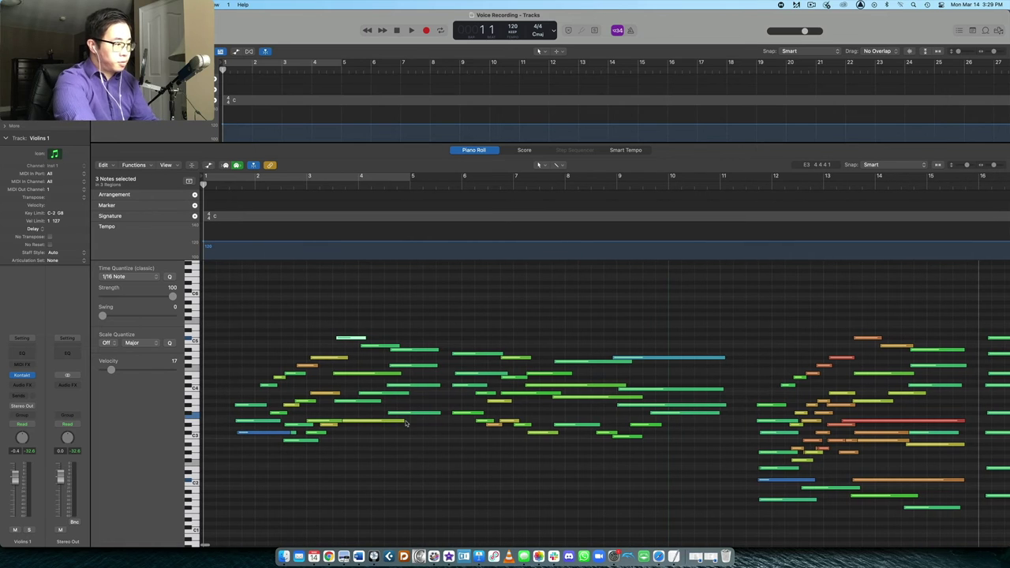
pyautogui.scroll(-1, 444, 385)
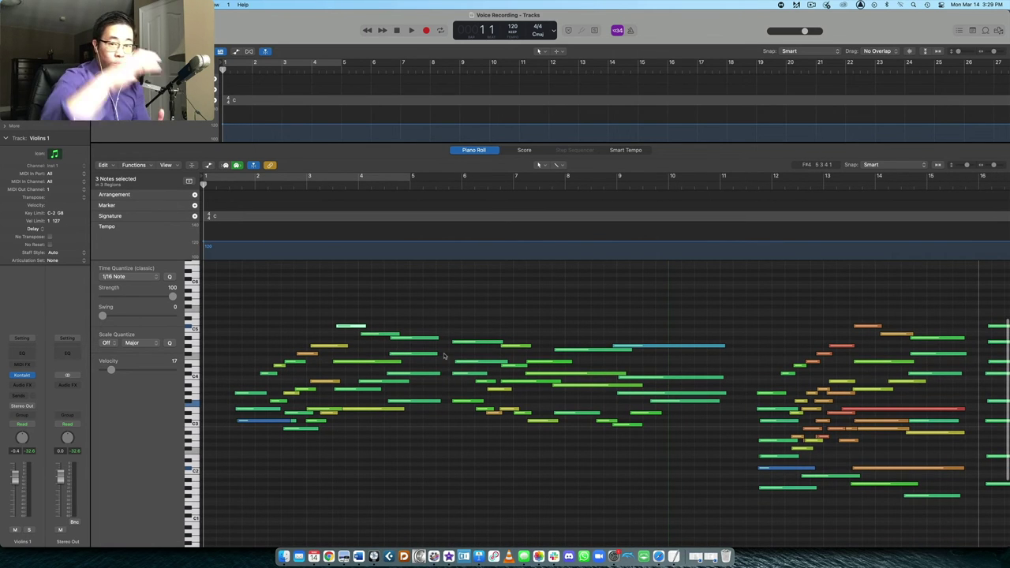
pyautogui.press('space')
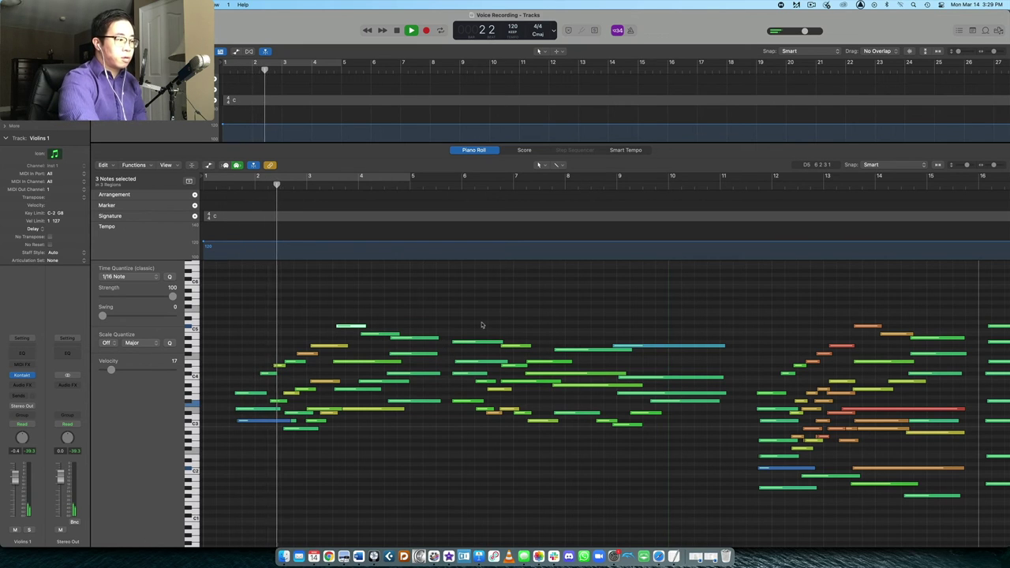
pyautogui.hscroll(2, 483, 325)
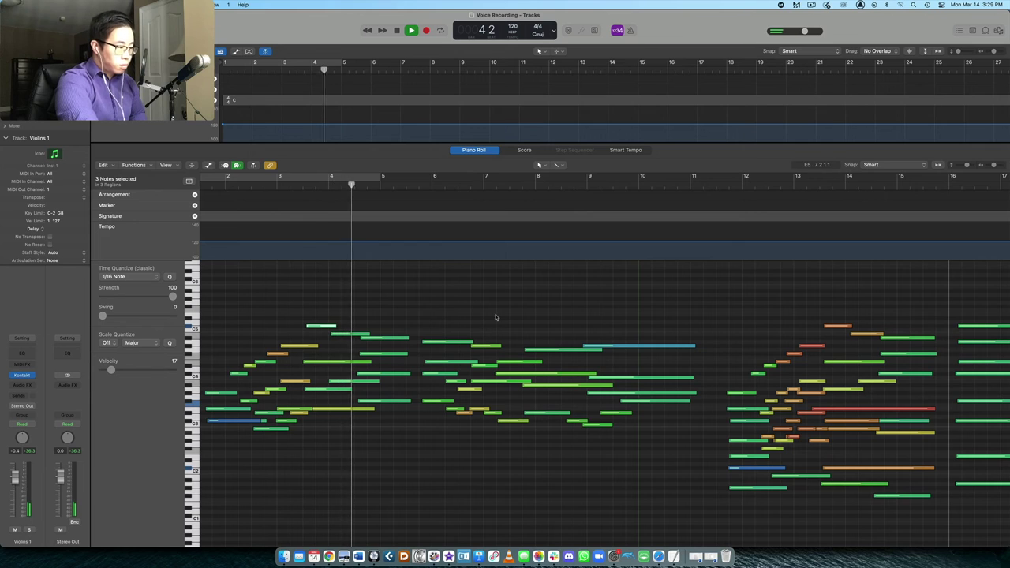
pyautogui.hscroll(5, 489, 324)
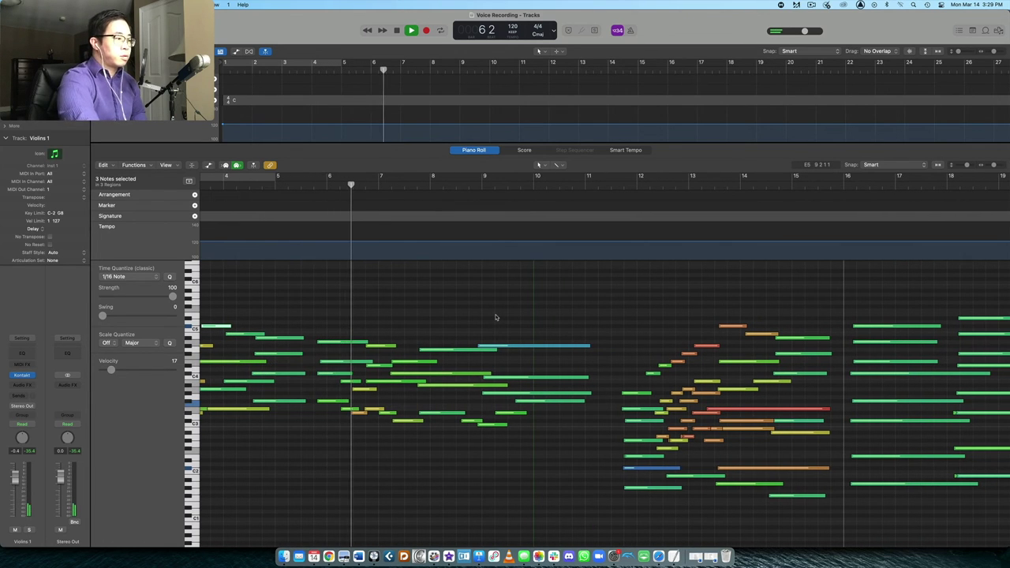
pyautogui.hscroll(8, 496, 318)
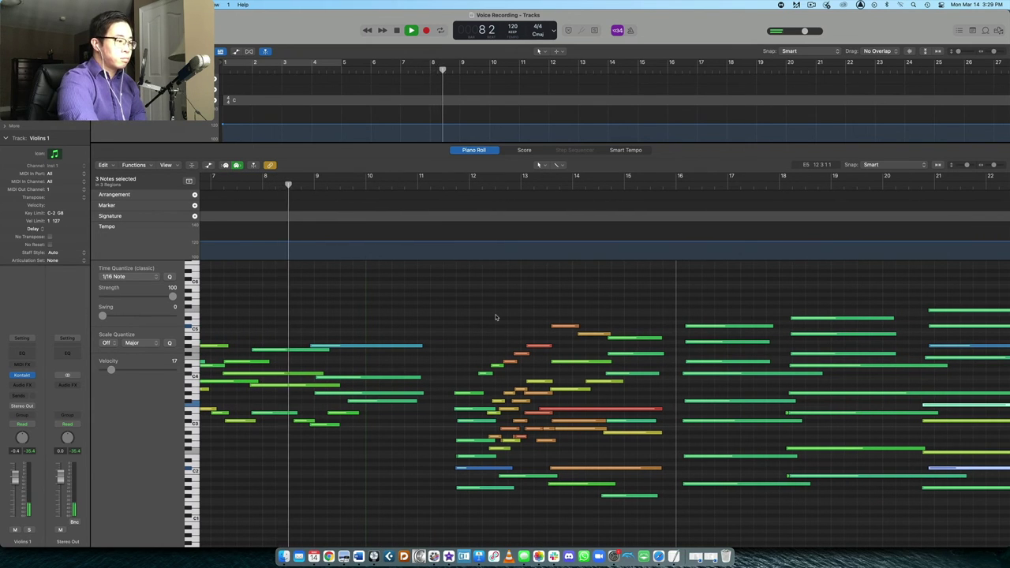
pyautogui.hscroll(8, 496, 317)
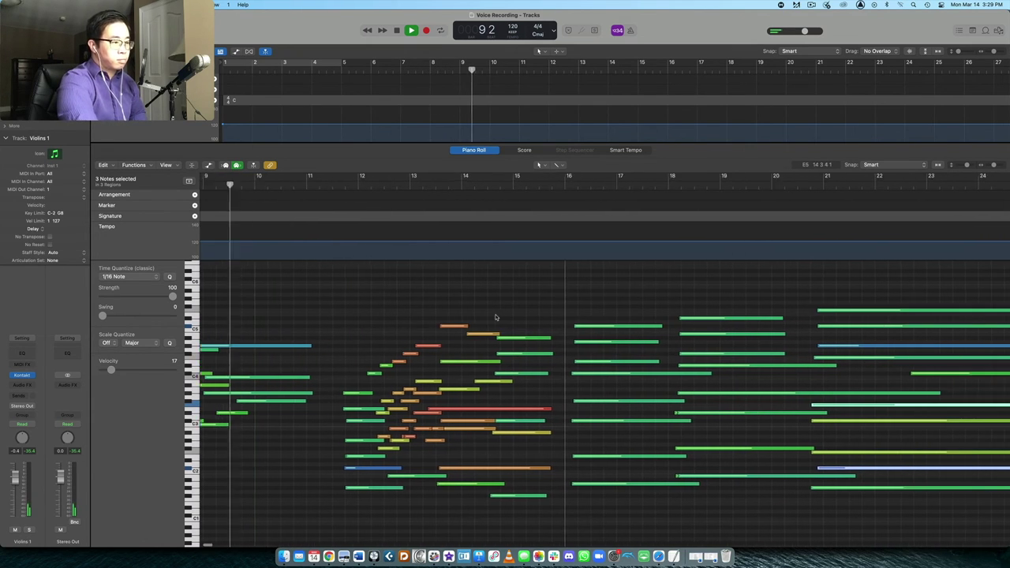
pyautogui.hscroll(2, 496, 317)
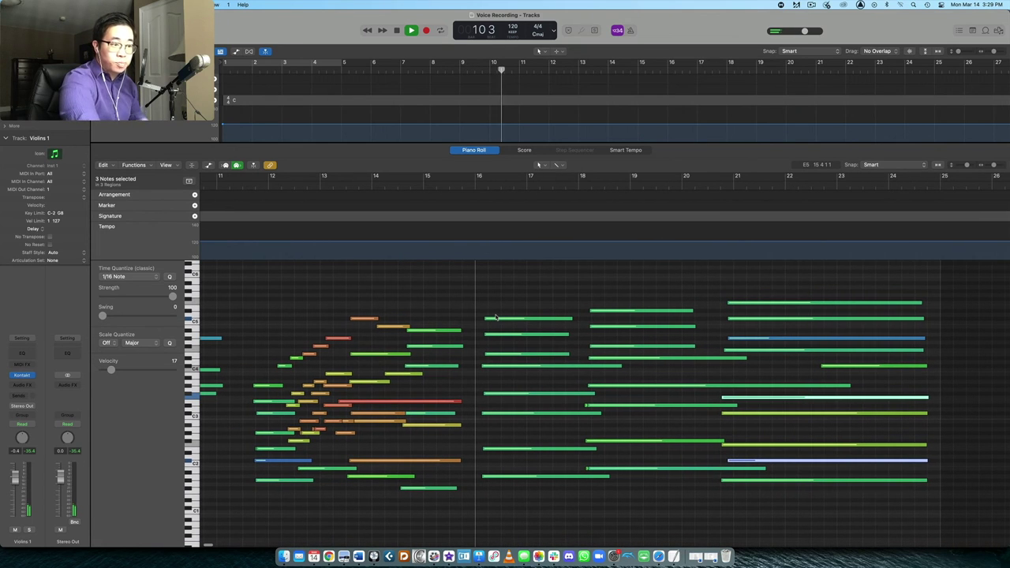
pyautogui.scroll(-1, 395, 368)
pyautogui.scroll(-2, 394, 367)
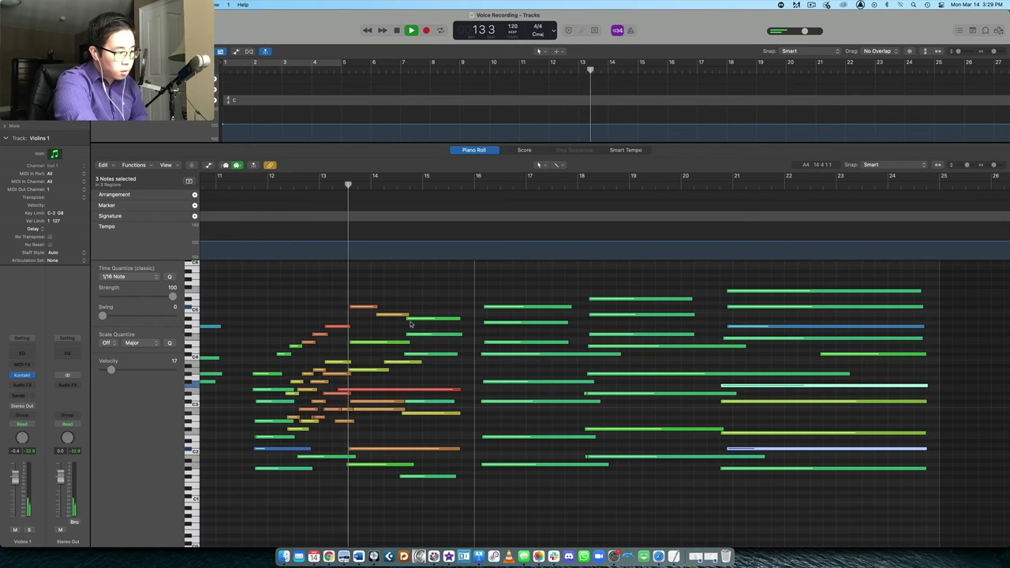
pyautogui.scroll(-2, 442, 337)
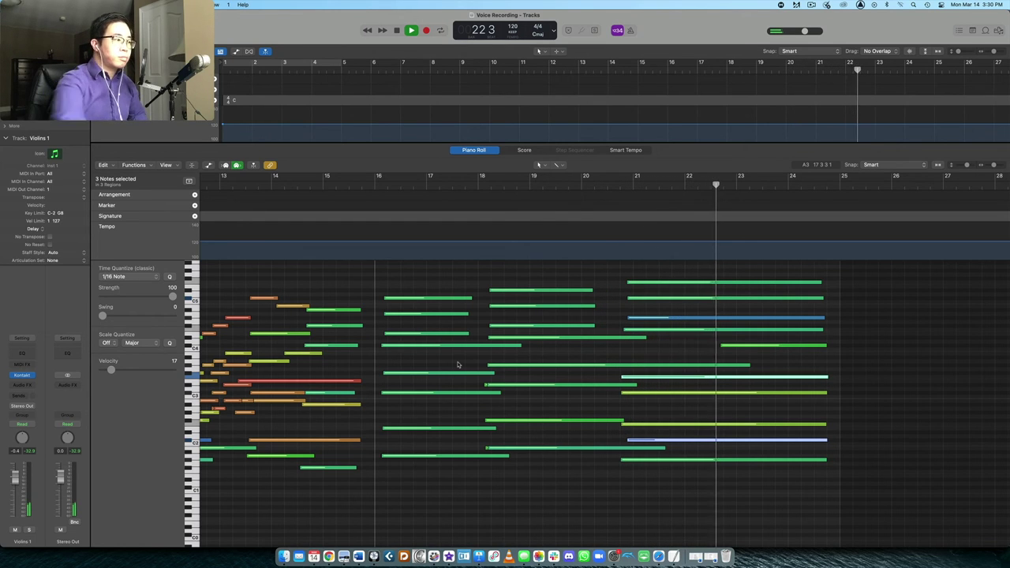
# Show the Violins 1 region alone in the Piano Roll, stop playback at the end, and review its notes back to bar 1
pyautogui.press('e')
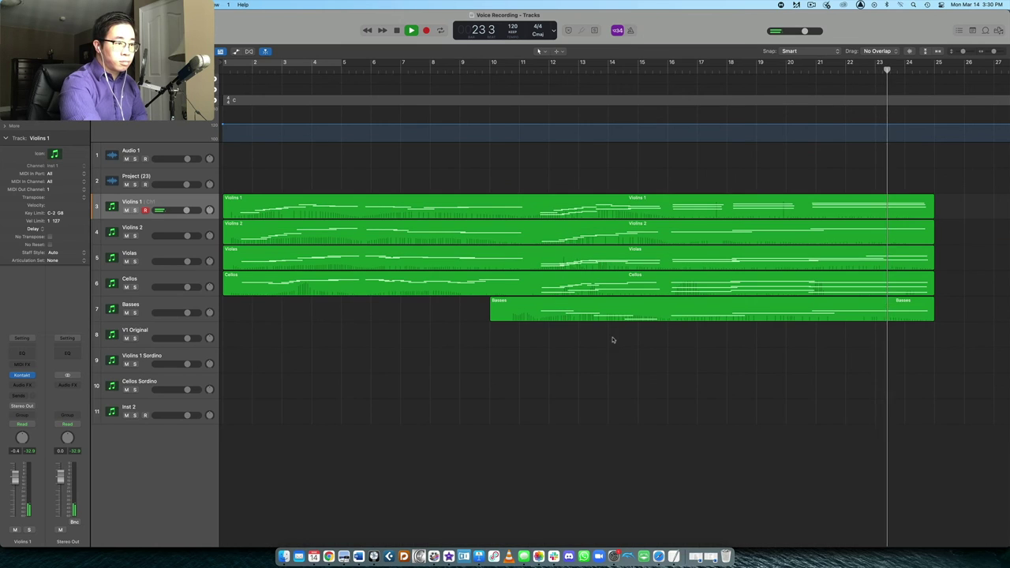
pyautogui.press('e')
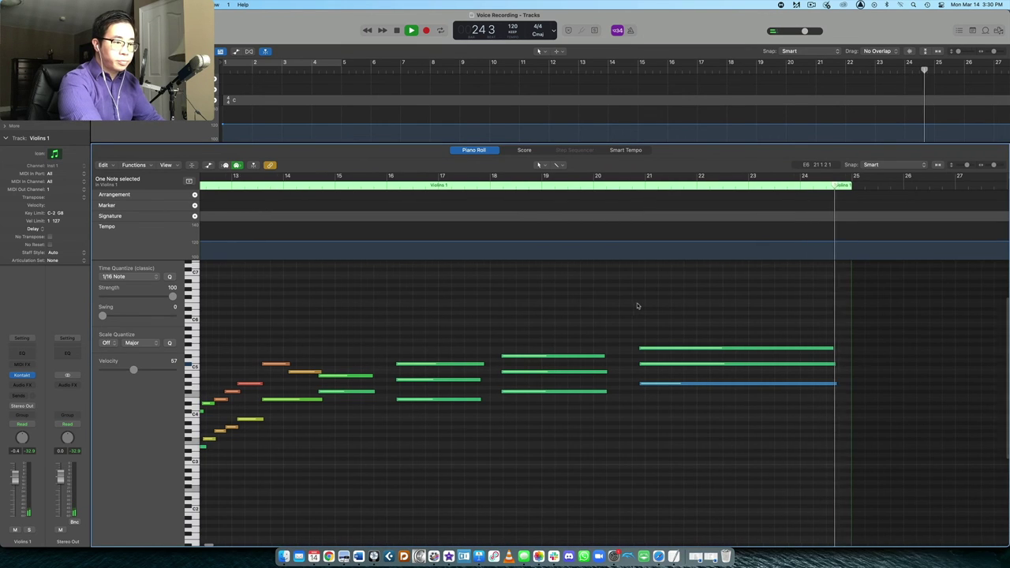
pyautogui.press('space')
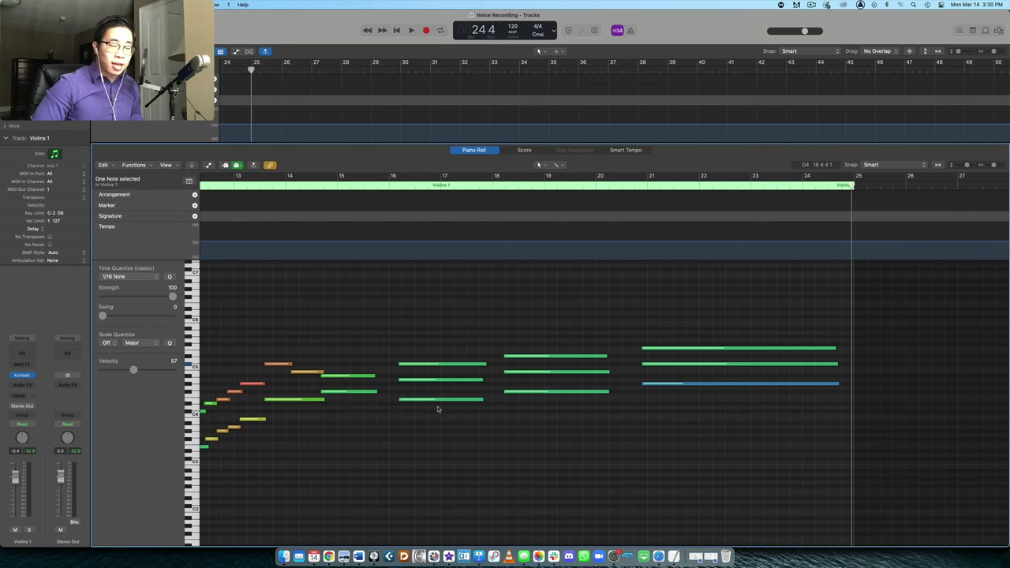
pyautogui.hscroll(-5, 438, 409)
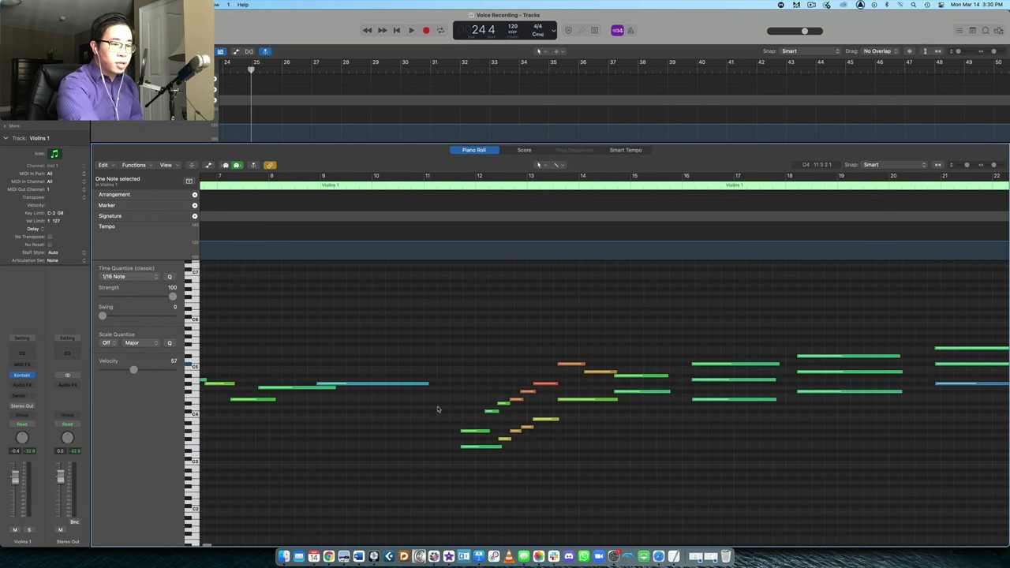
pyautogui.hscroll(-10, 438, 409)
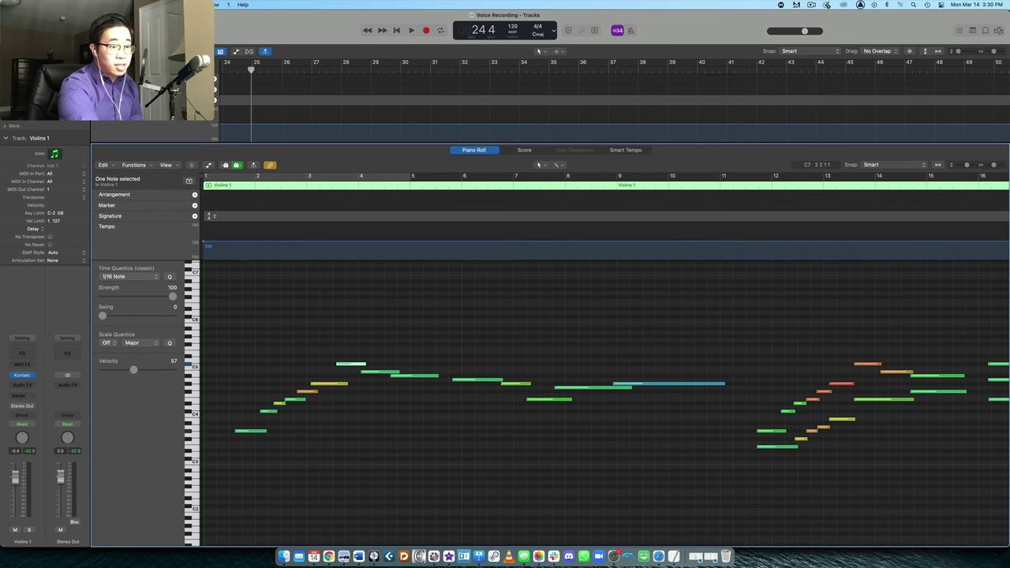
# Close the Piano Roll and fit the full arrangement in the Tracks area, with empty bars visible after the string regions
pyautogui.press('p')
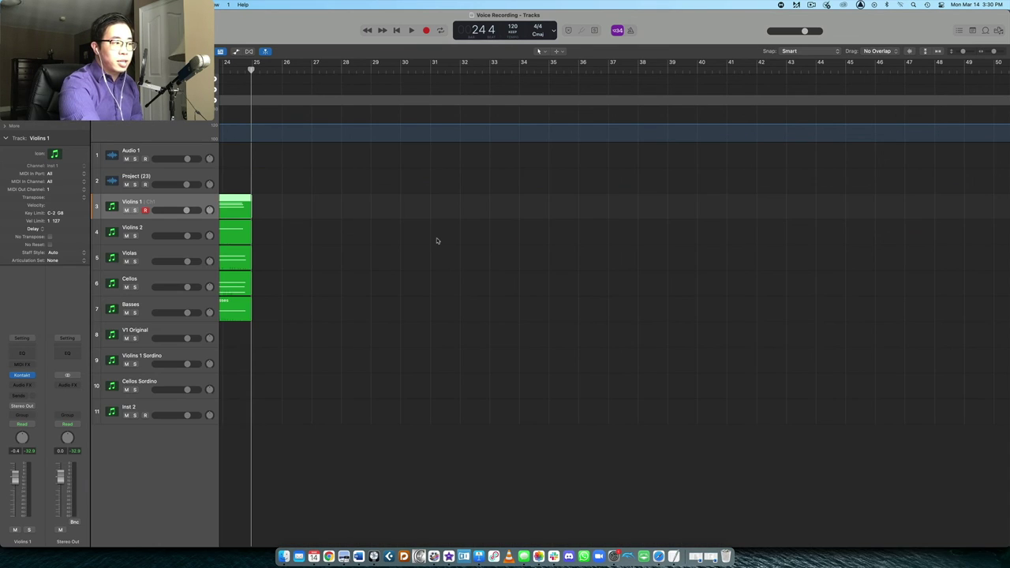
pyautogui.press('z')
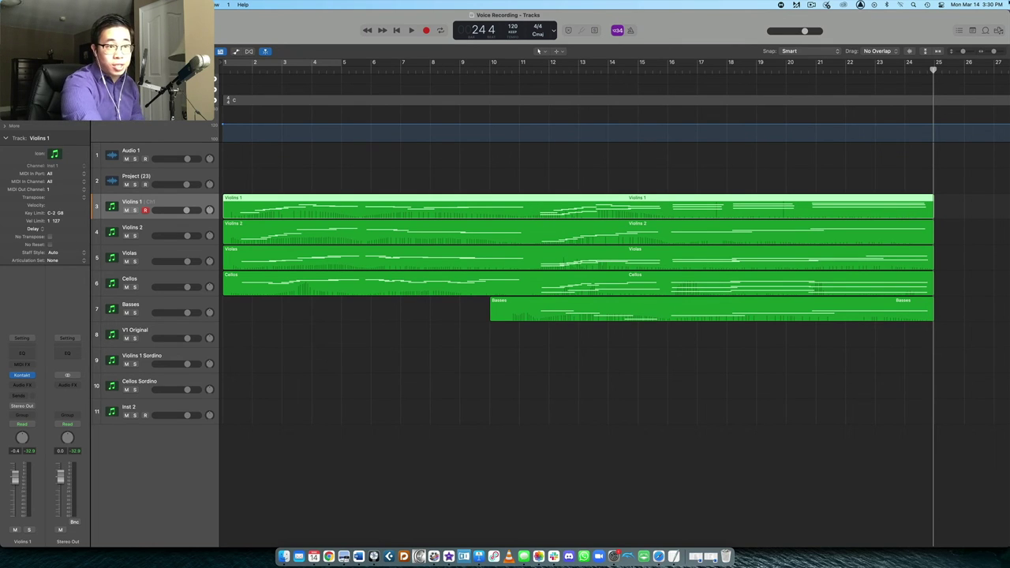
pyautogui.press('super+Left')
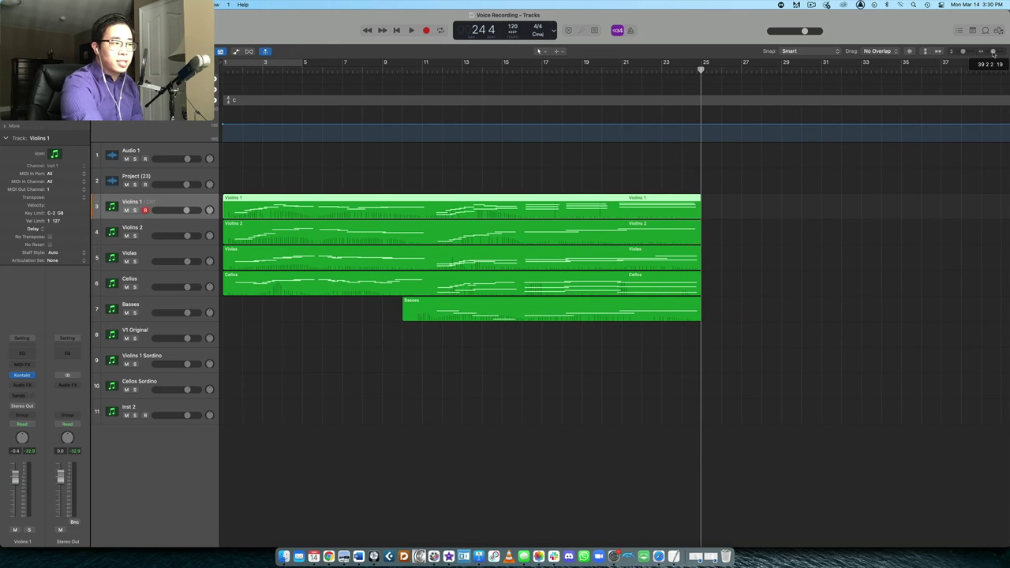
pyautogui.scroll(2, 932, 142)
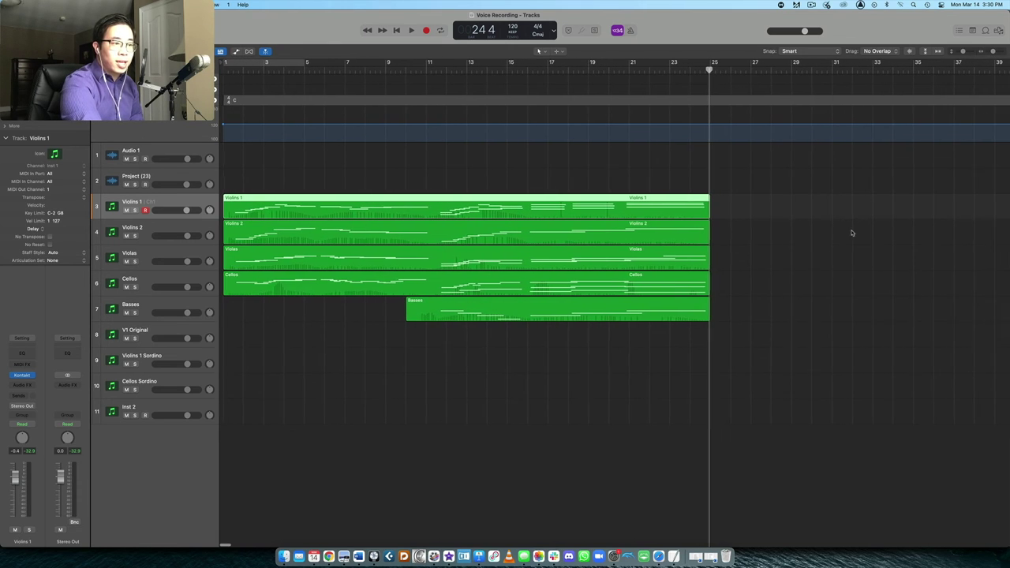